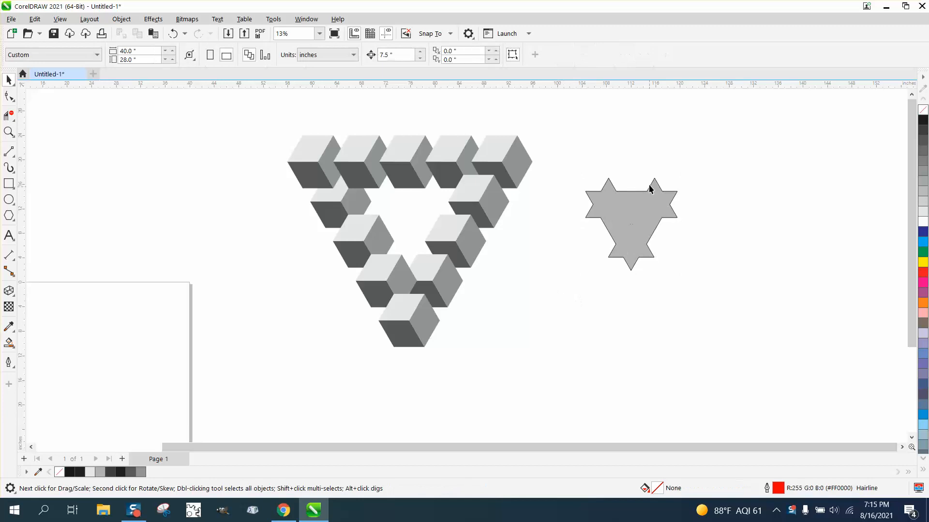
scroll(633, 224, down, 1)
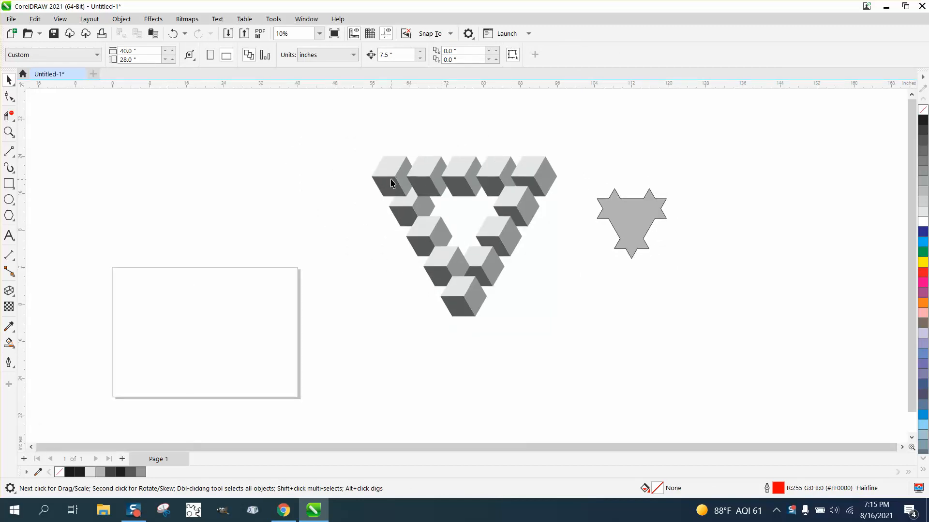
drag(392, 180, 127, 182)
drag(386, 136, 457, 288)
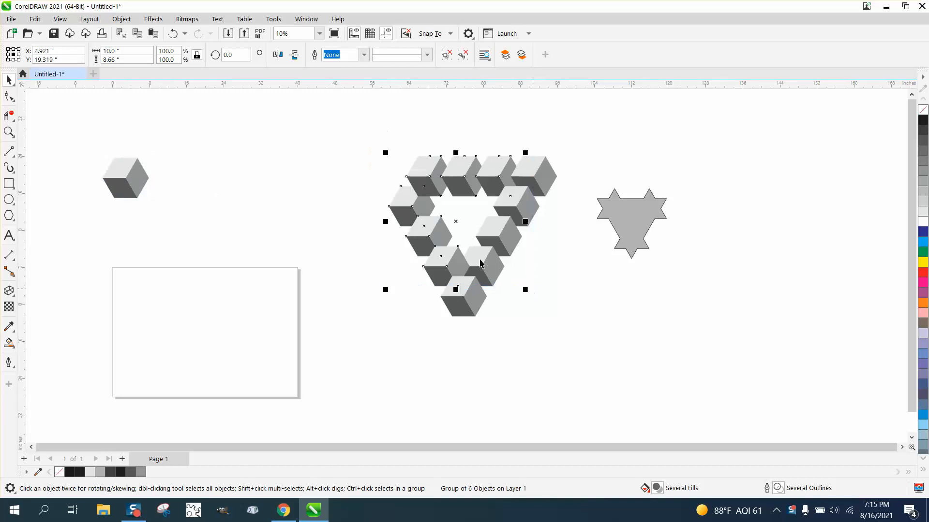
click(173, 34)
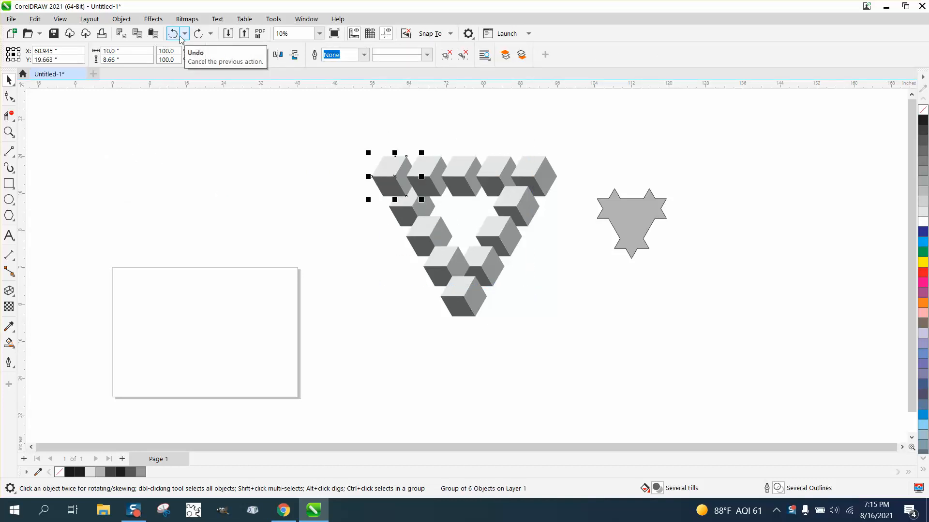
- Place a copy of the triangle's upper-left cube in the empty area above the page
scroll(395, 177, up, 1)
drag(395, 177, 172, 181)
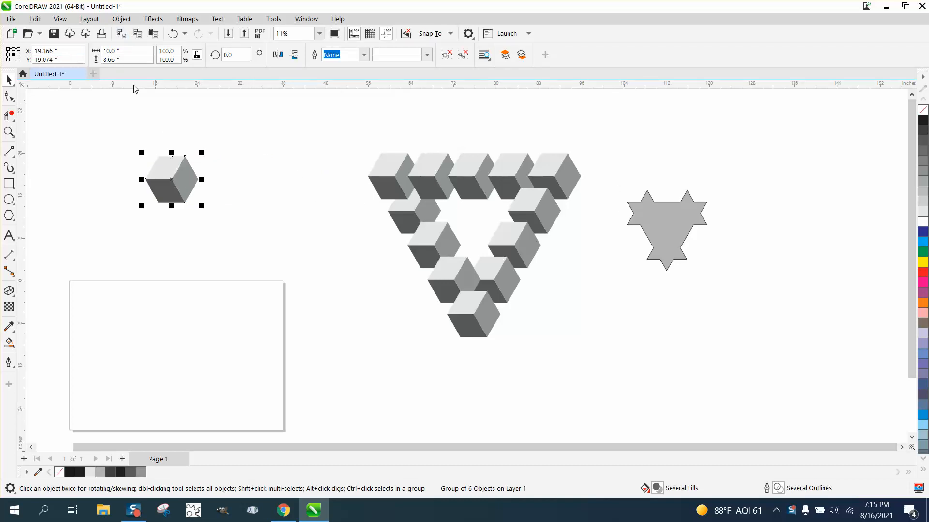
- Try shrinking the whole cube triangle to about 7.1 inches wide, inspect it up close, and undo the scaling
drag(327, 132, 605, 337)
drag(654, 384, 654, 384)
drag(585, 148, 409, 301)
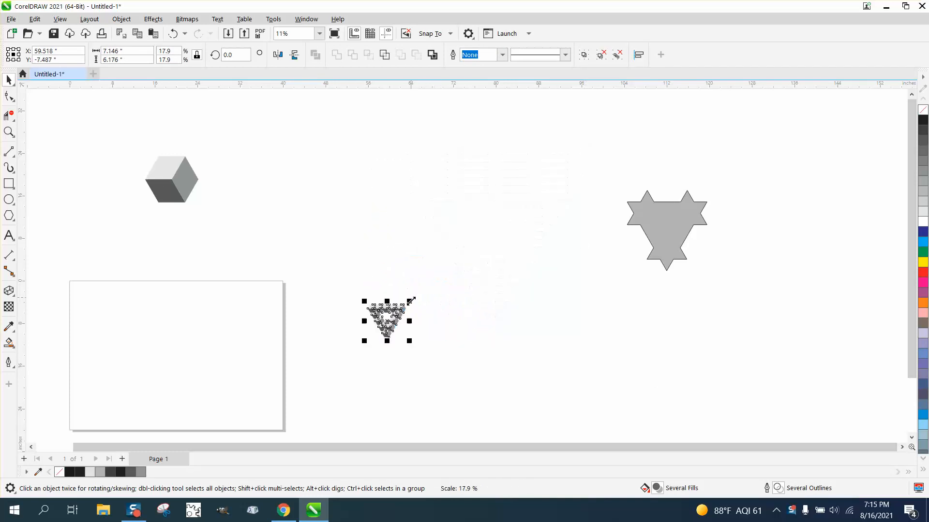
click(8, 131)
drag(359, 316, 444, 357)
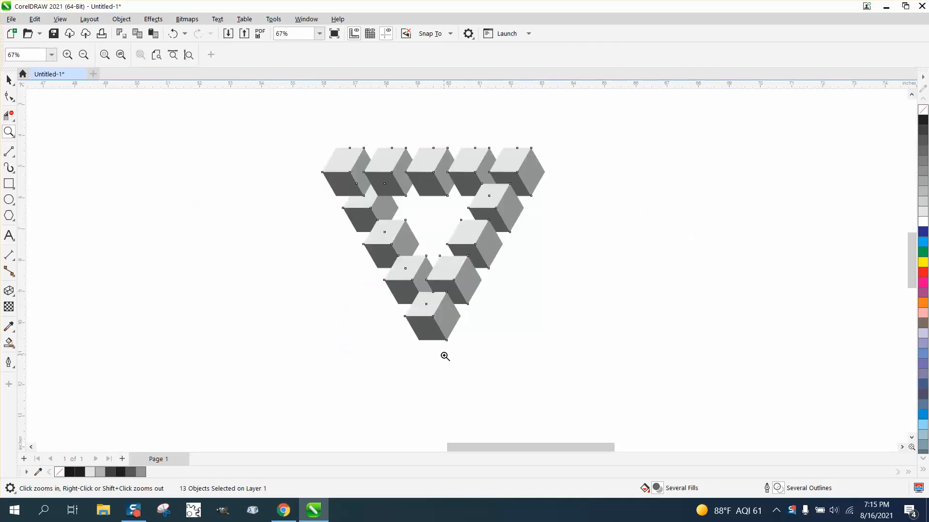
scroll(445, 355, down, 4)
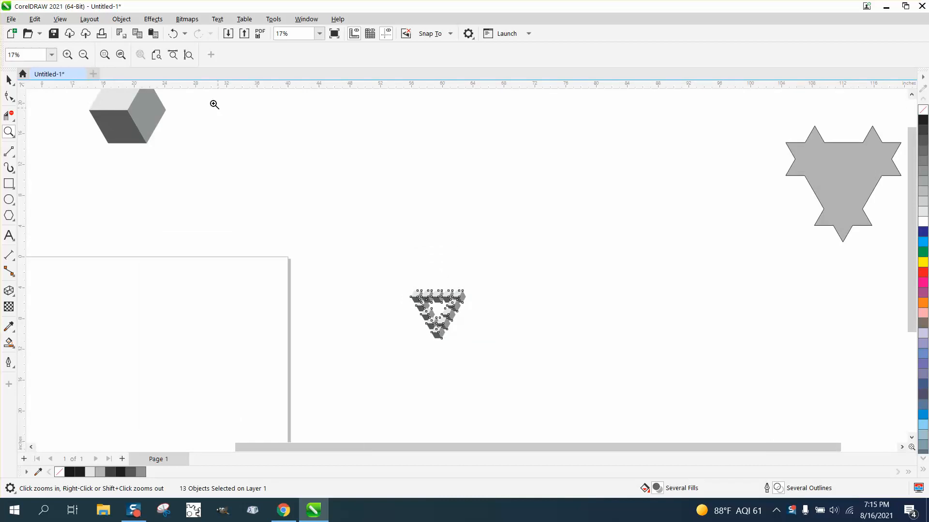
click(172, 34)
scroll(456, 270, down, 1)
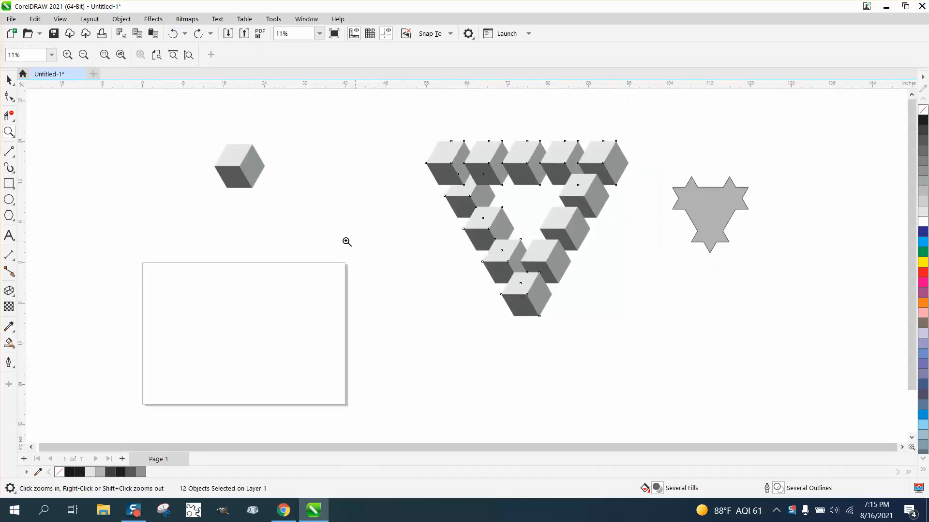
- Move the single copied cube farther left, level with the triangle's top row
click(8, 80)
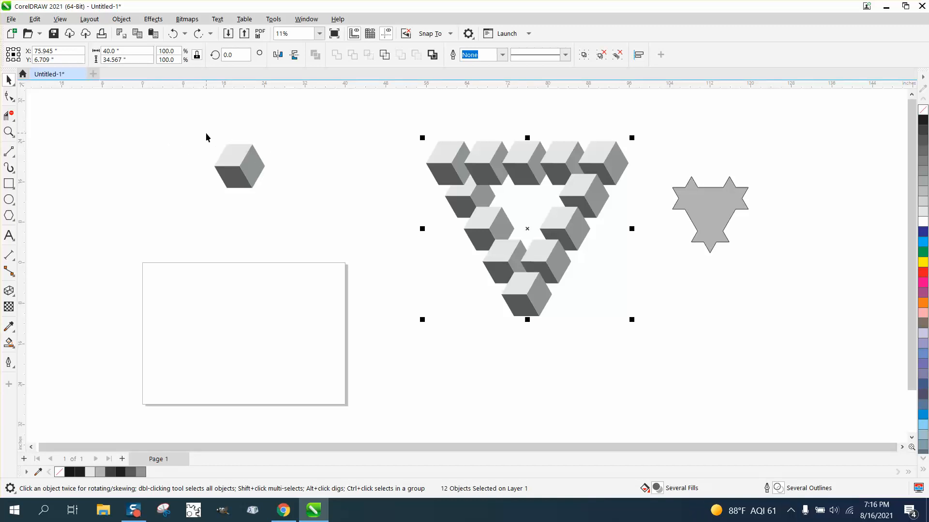
drag(205, 131, 273, 196)
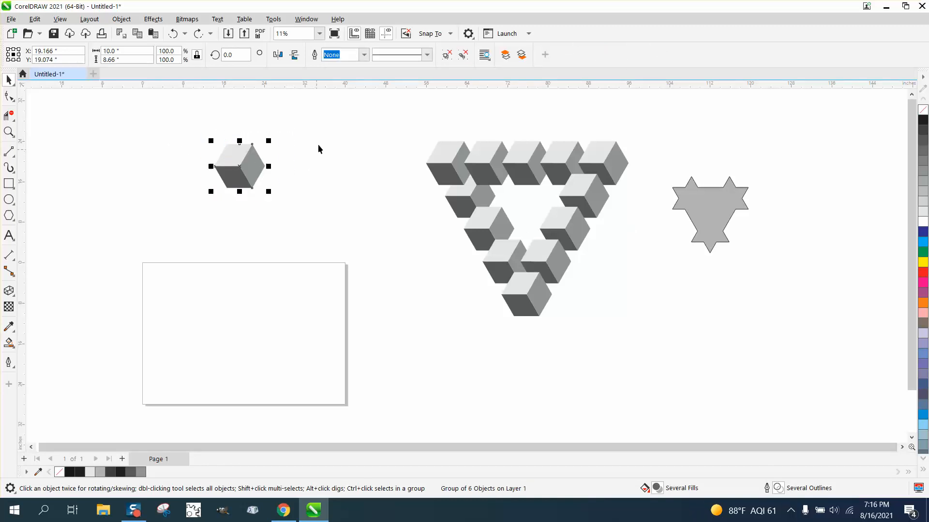
click(347, 99)
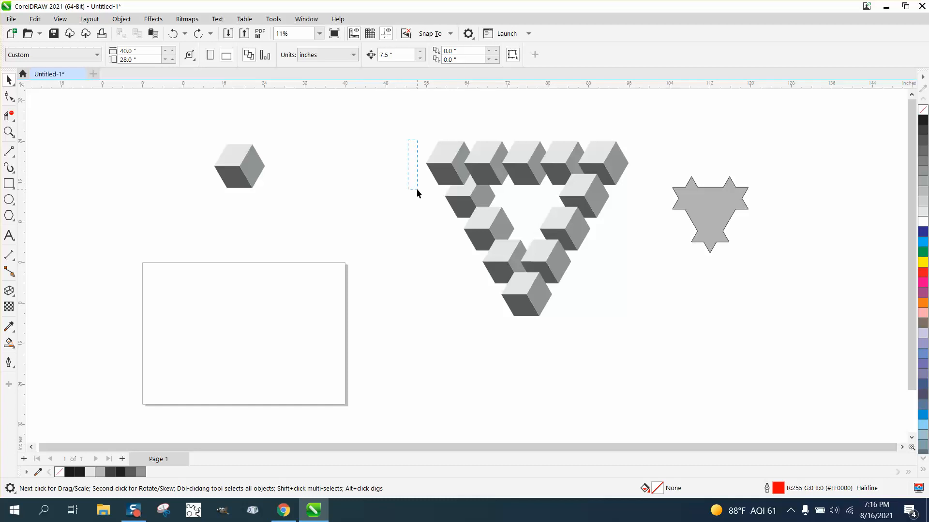
drag(286, 204, 286, 204)
drag(239, 166, 106, 165)
- Duplicate the cube four times to the right at 7.5-inch spacing to form a row of five cubes
key(ctrl+d)
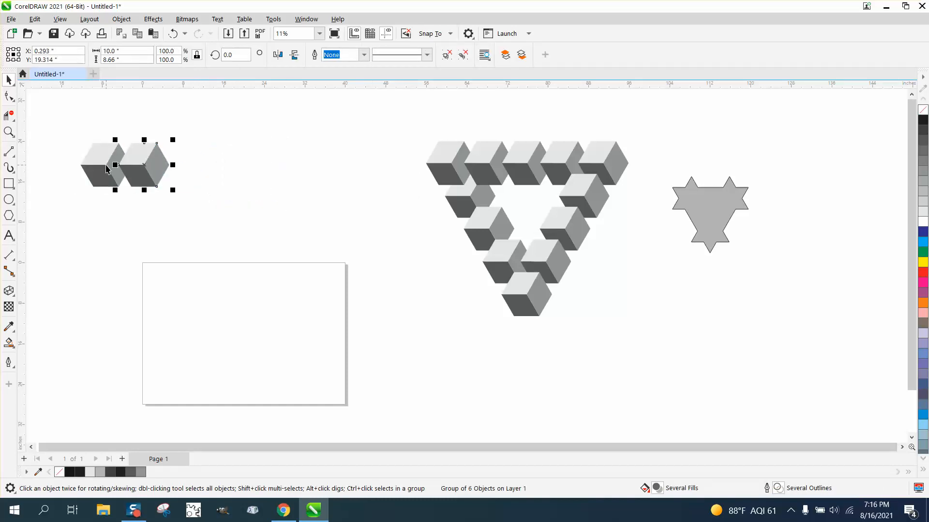
key(ctrl+d)
key(ctrl+d)
key(ctrl+d)
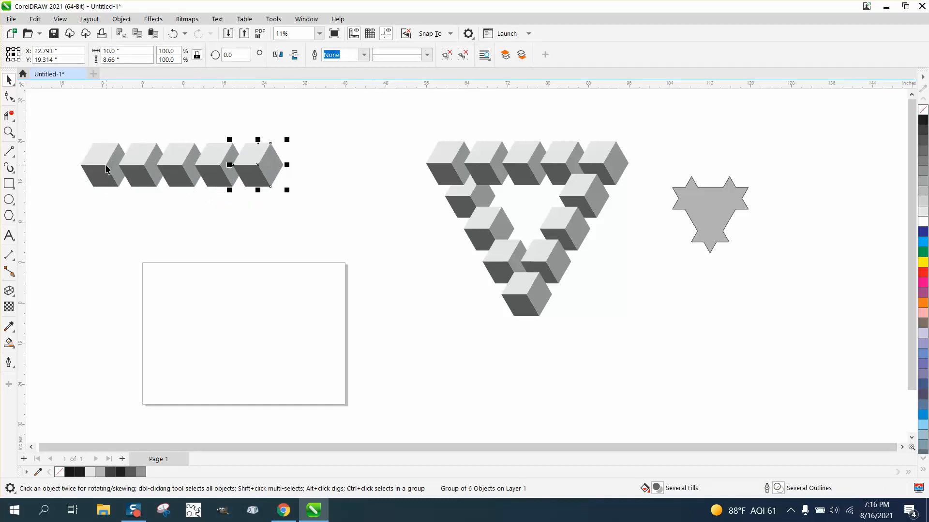
click(177, 227)
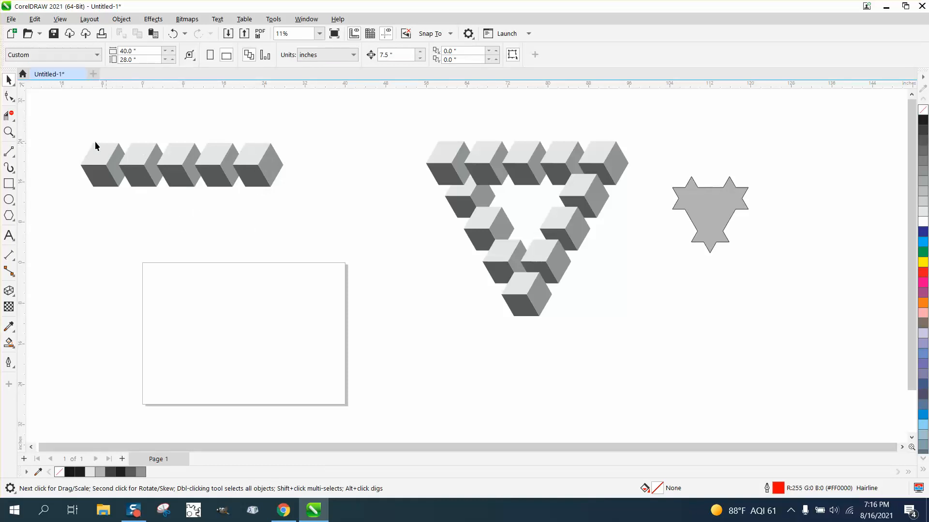
- Measure between the upper-left corners of the row's first and last cubes with a parallel dimension, and delete the dimension
click(13, 258)
click(53, 257)
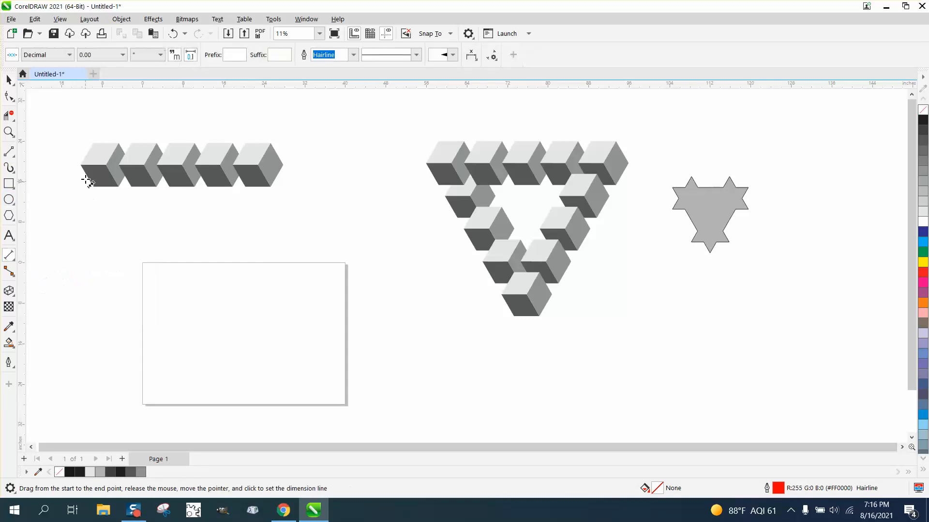
drag(94, 144, 245, 144)
click(245, 129)
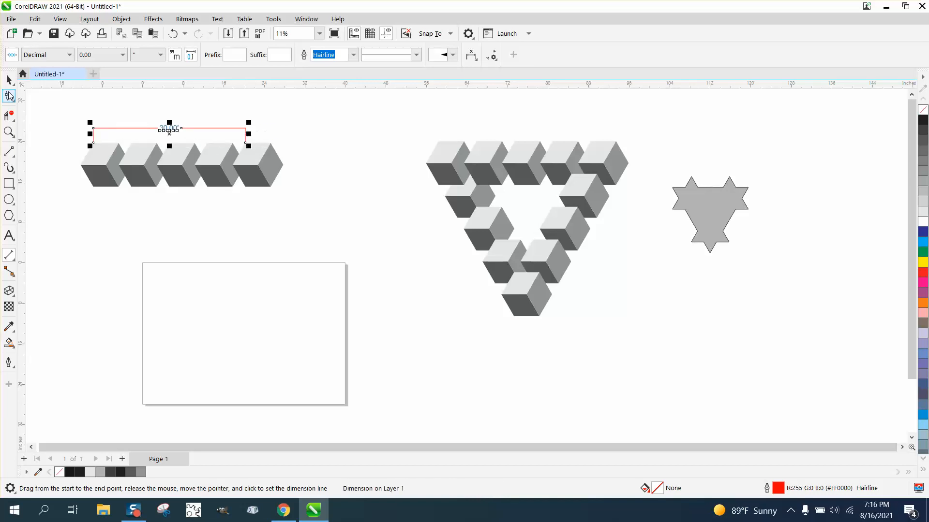
click(10, 80)
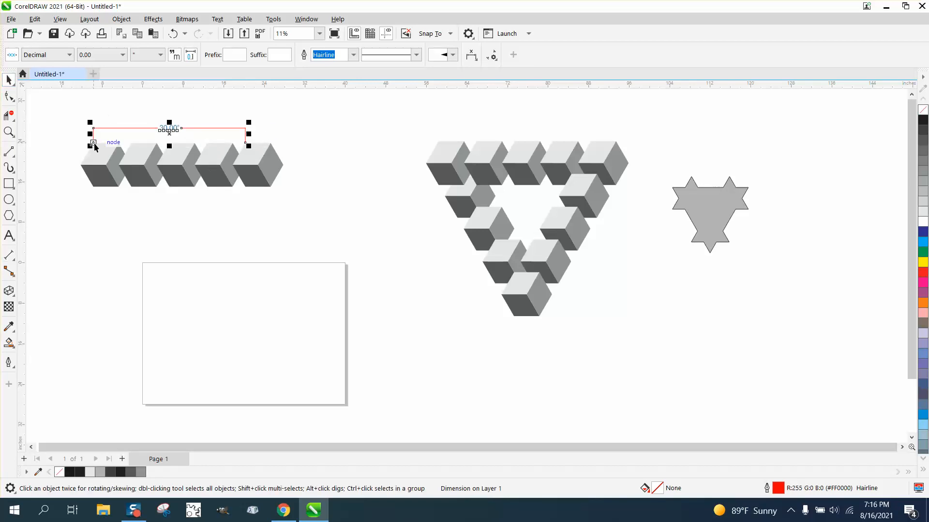
click(196, 97)
click(169, 128)
key(Delete)
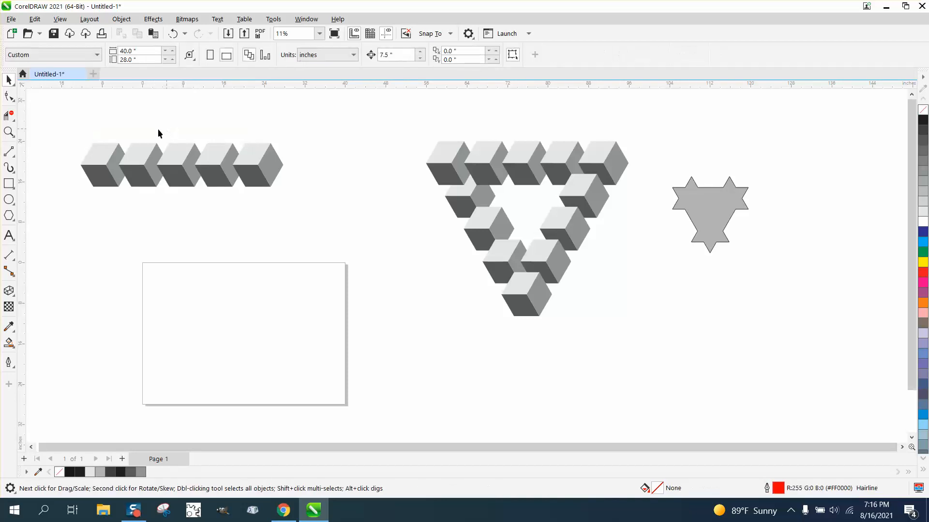
- Draw a horizontal 2-point line below the cube row and set its length to 30 inches
click(13, 154)
click(48, 168)
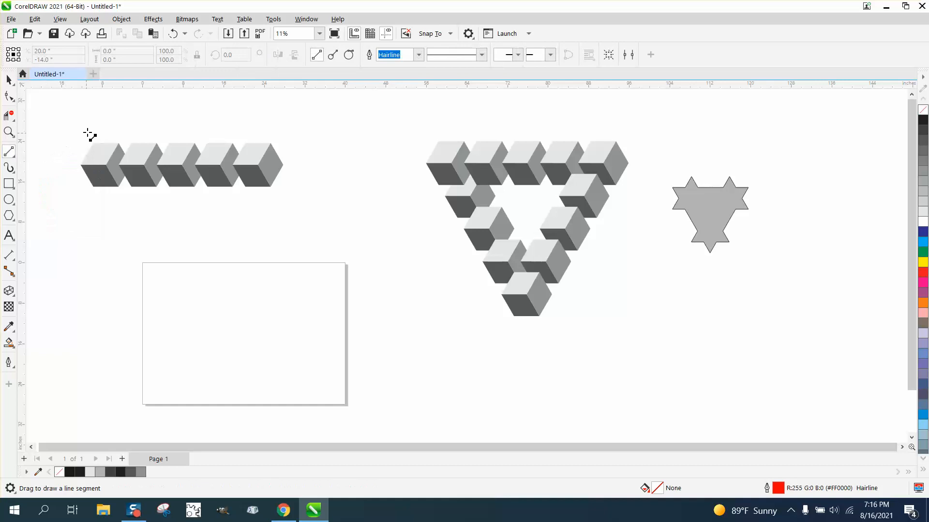
drag(112, 201, 266, 216)
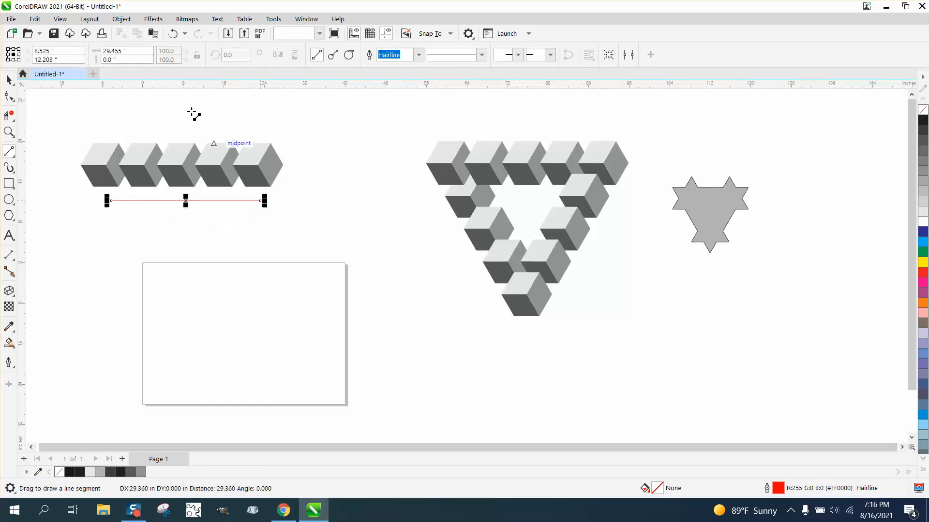
click(121, 51)
text(30)
key(Return)
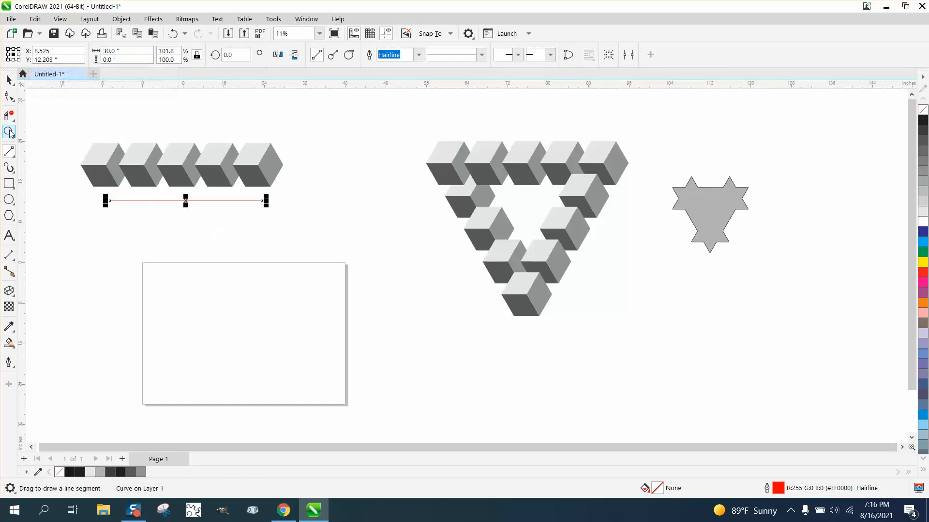
- Move the 30-inch line so its left end sits at the center node of the last cube in the row
click(8, 131)
drag(78, 135, 394, 270)
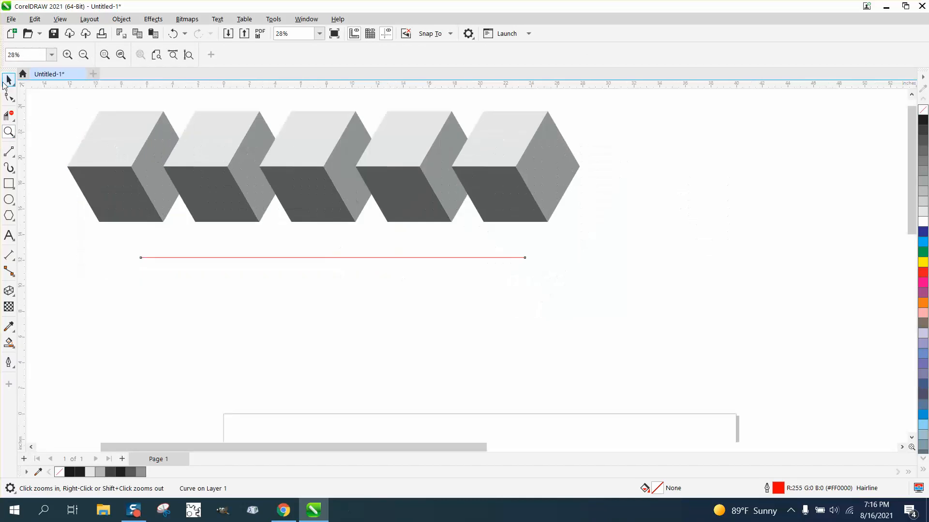
click(9, 80)
drag(333, 256, 625, 252)
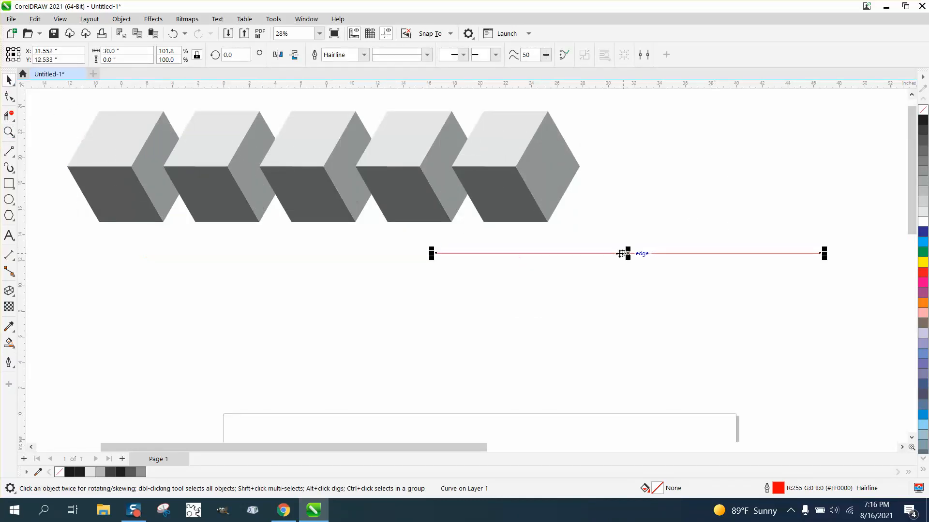
drag(434, 255, 511, 166)
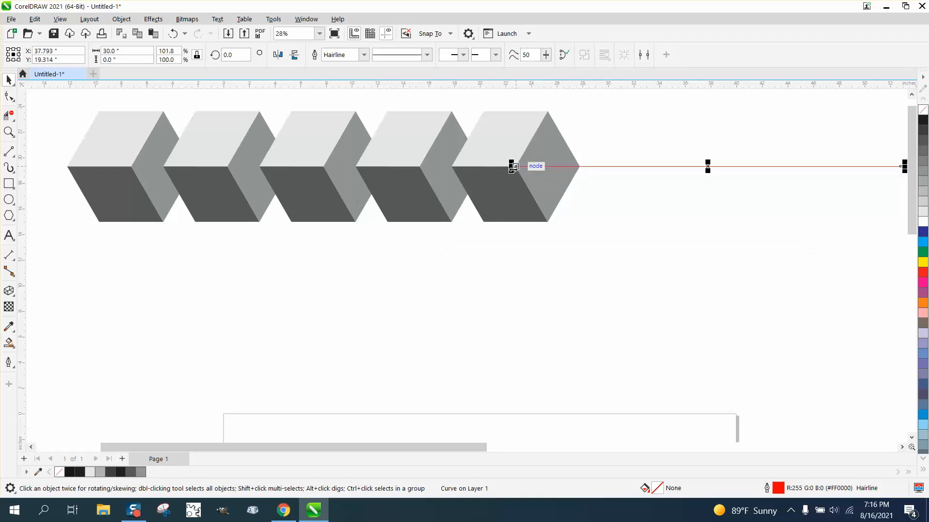
- Rotate the line about its left end to about 239.1 degrees and move its upper end to the last cube's right corner
scroll(462, 216, down, 3)
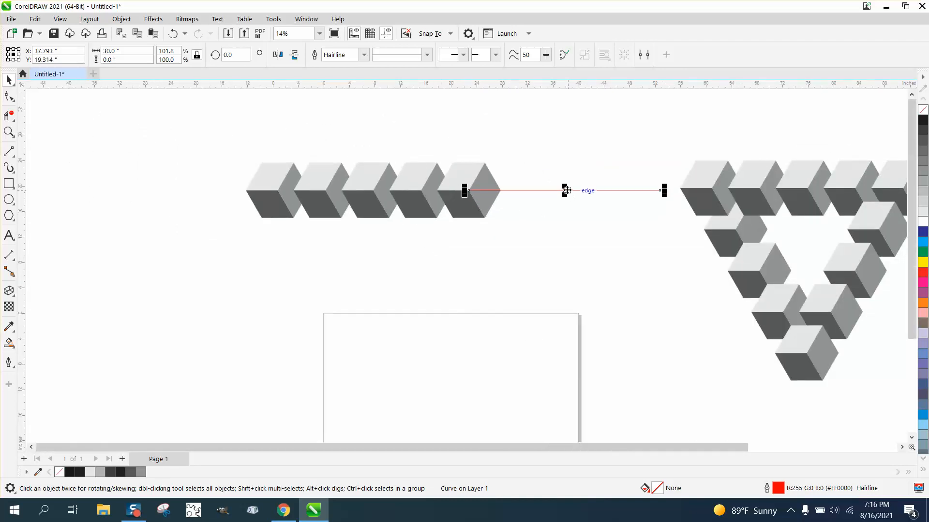
click(567, 191)
drag(466, 191, 468, 190)
drag(665, 190, 362, 378)
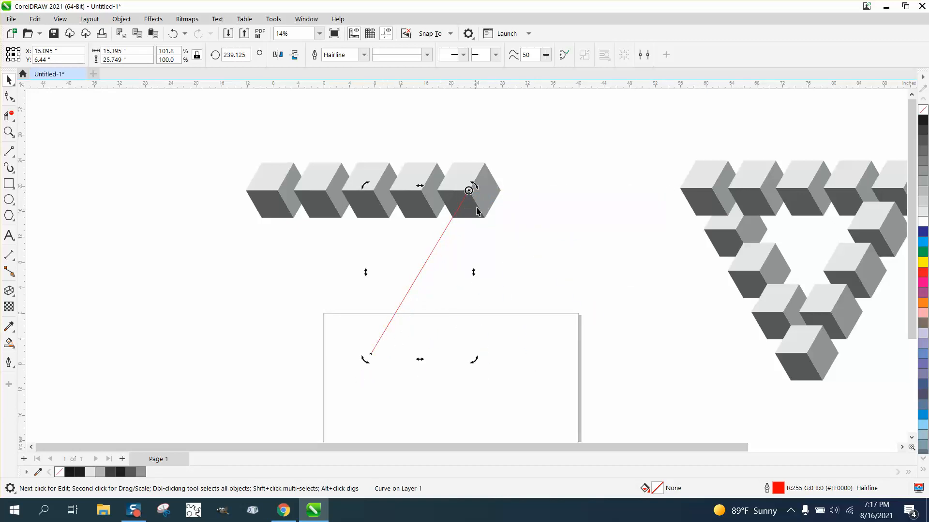
click(469, 190)
drag(470, 190, 502, 193)
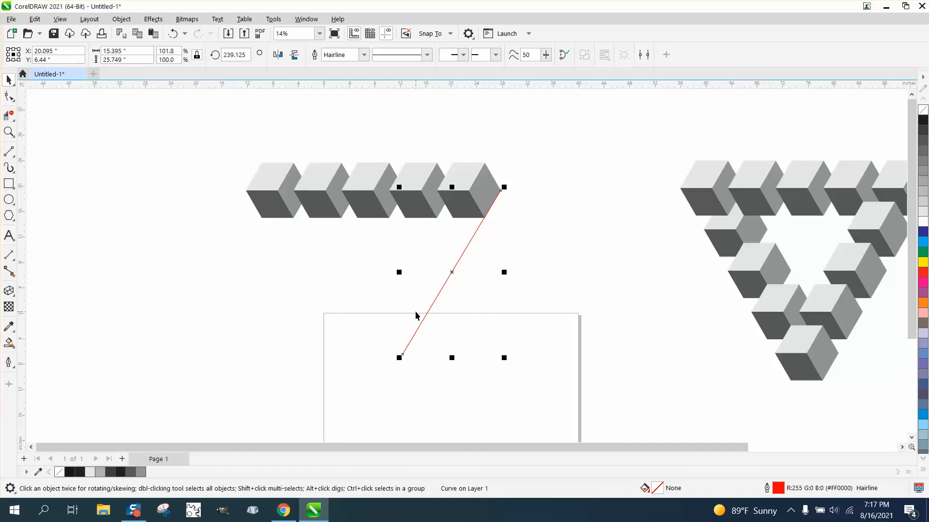
- Place a horizontally mirrored copy of the line at the first cube's lower-left corner and move the original to the last cube's lower-right corner
click(277, 54)
drag(404, 190, 263, 221)
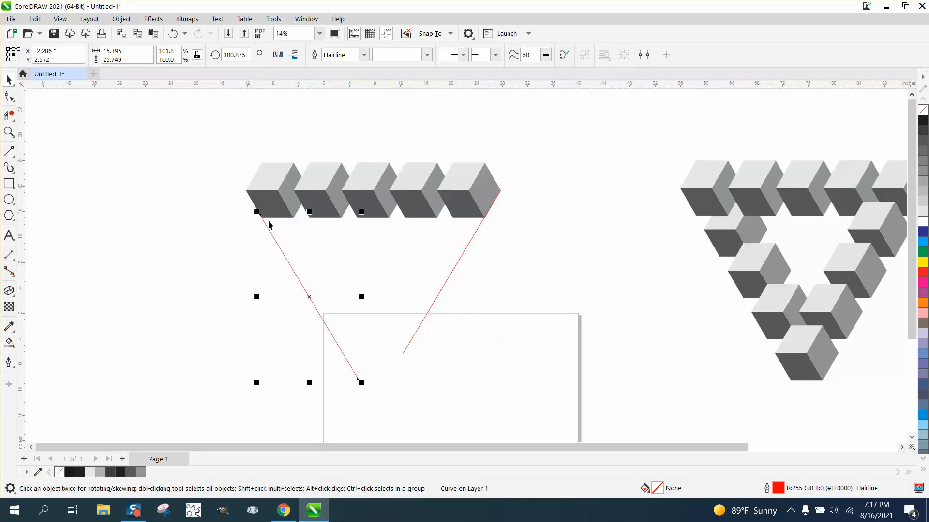
drag(498, 193, 483, 219)
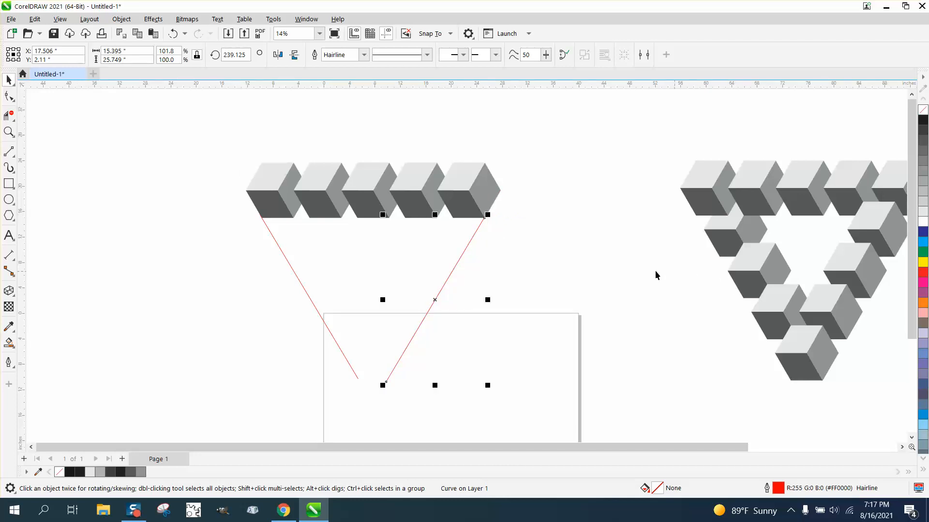
- Measure along the top row of the finished cube triangle with a parallel dimension, and delete the dimension
scroll(597, 261, down, 1)
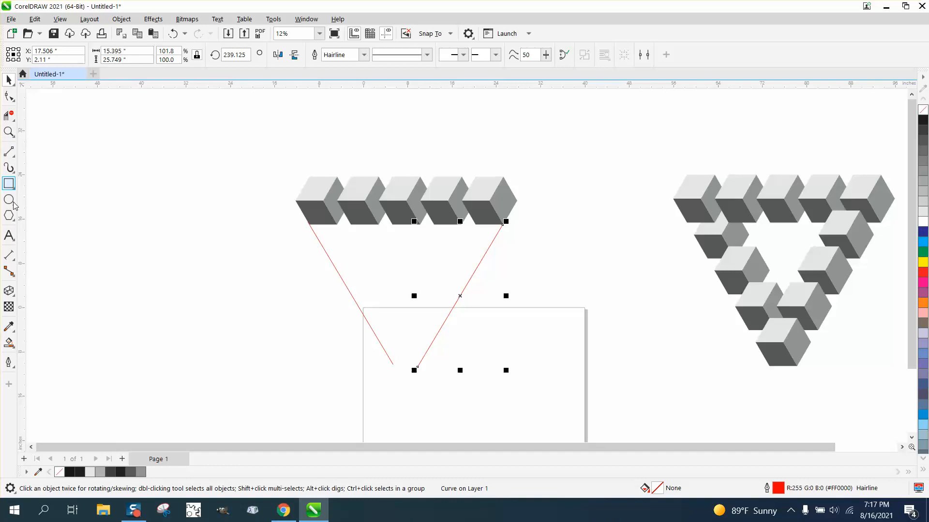
click(15, 260)
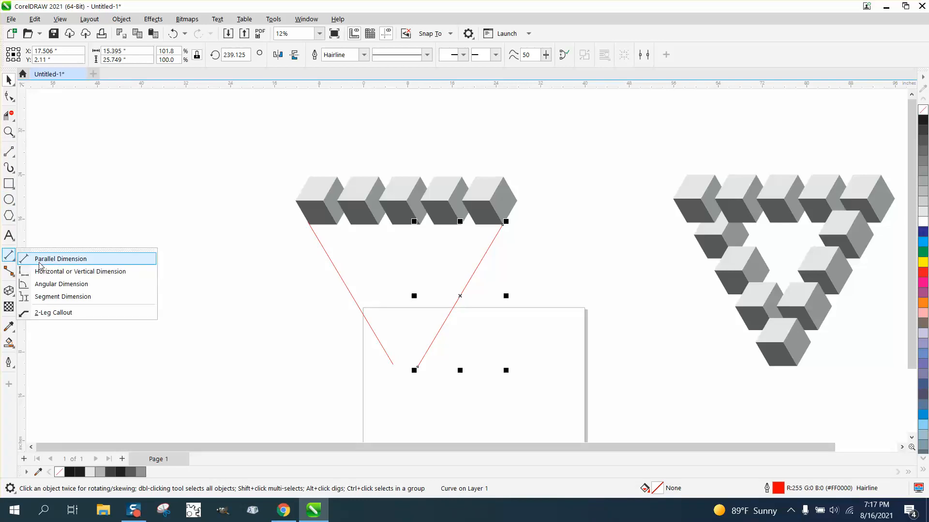
click(23, 259)
drag(687, 174, 840, 176)
click(840, 176)
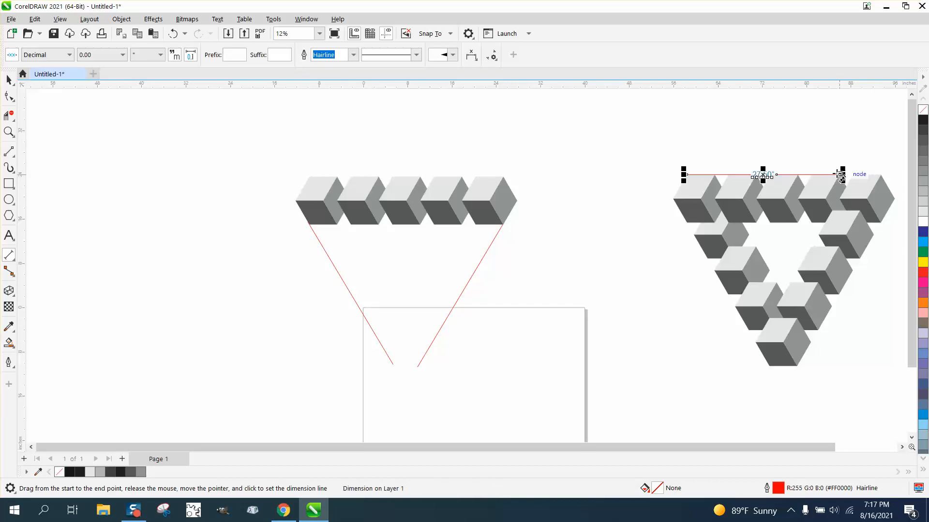
key(Delete)
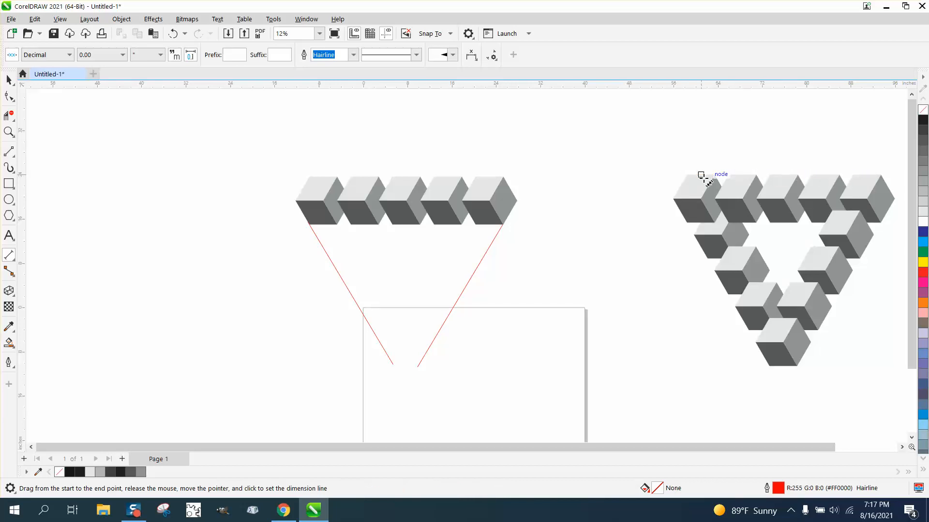
click(9, 79)
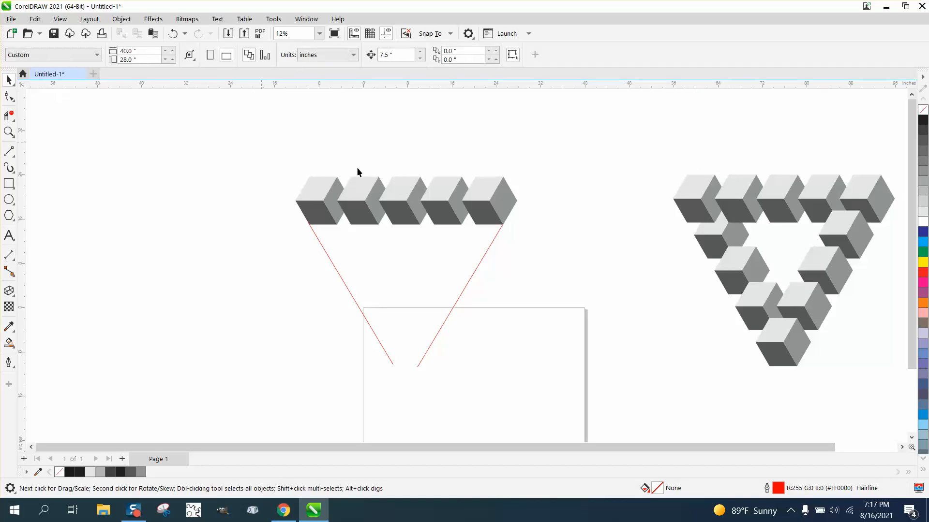
- Place a copy of the row's last cube between the lower ends of the two red guide lines
click(482, 207)
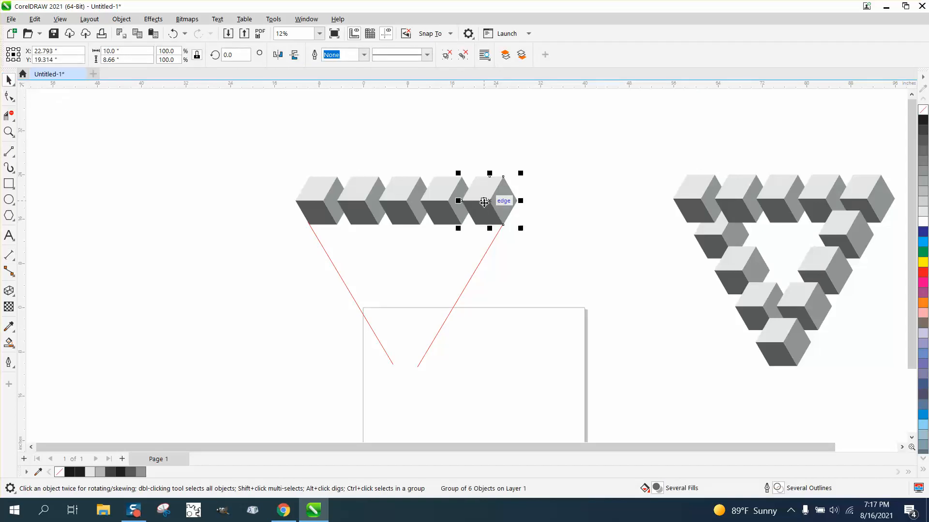
drag(514, 199, 433, 339)
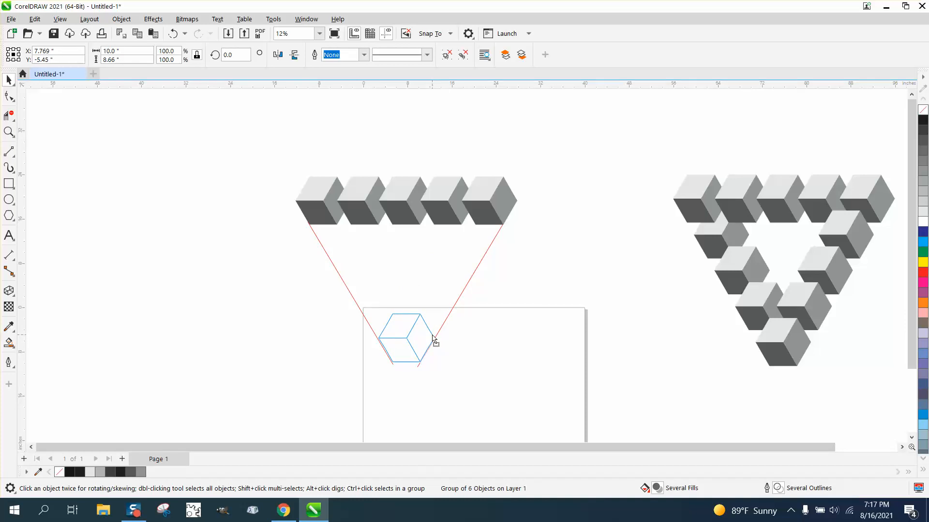
drag(434, 340, 431, 335)
- Move the copied cube slightly down, about 0.4 inches, so its lower corners meet the two guide lines
click(13, 134)
drag(309, 288, 611, 469)
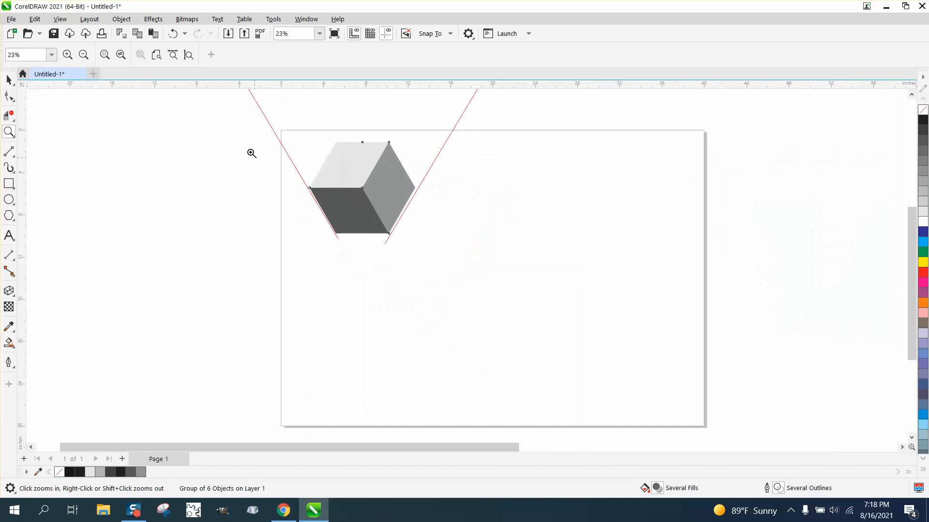
click(9, 80)
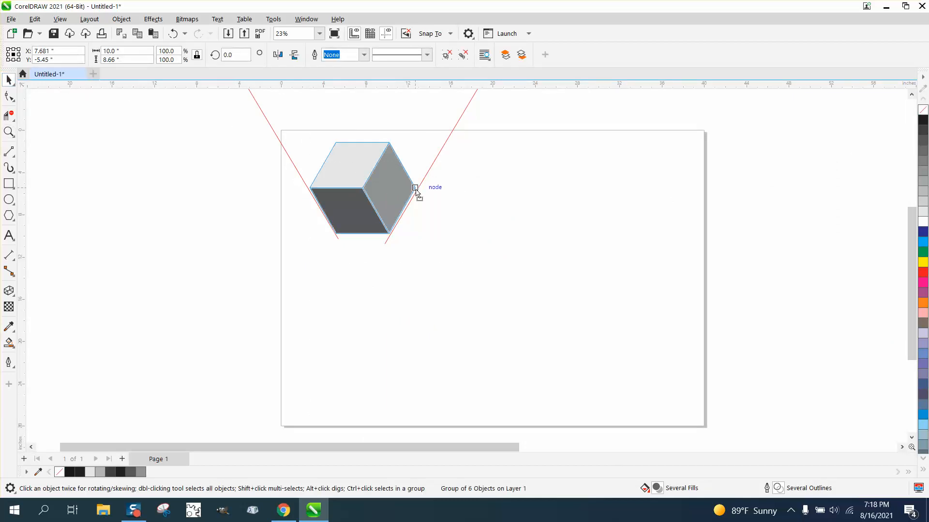
drag(408, 189, 409, 193)
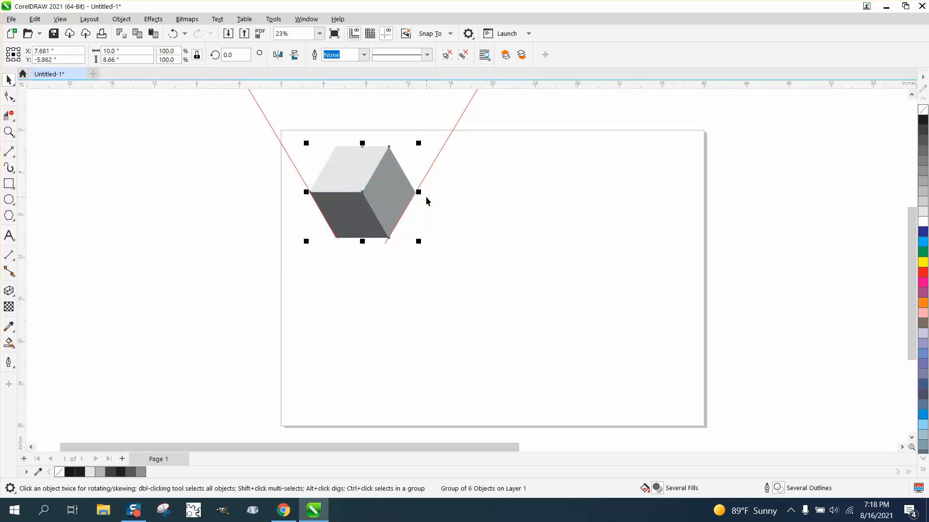
- Set the nudge distance to 0.01 inches and nudge the bottom cube up by about 0.11 inches
click(434, 219)
triple_click(403, 54)
key(BackSpace)
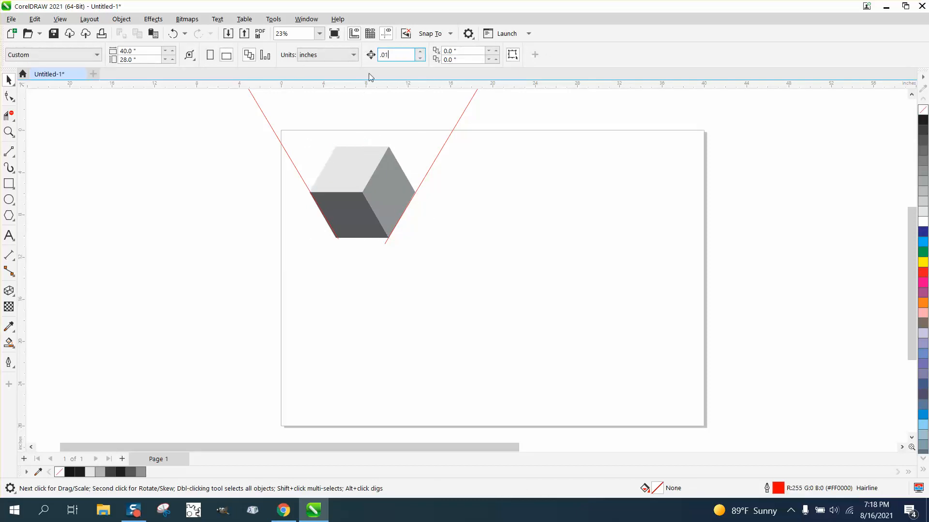
click(374, 169)
key(Up)
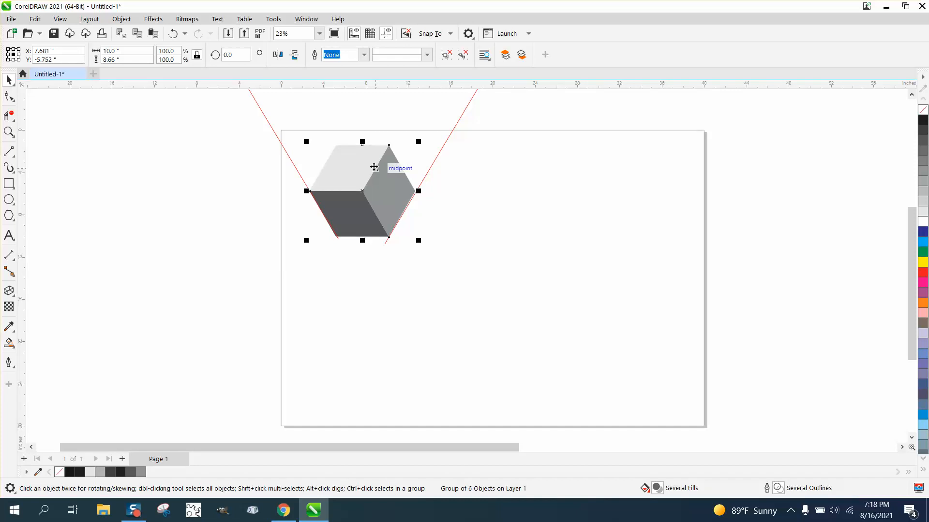
- Select the last cube of the top row together with the bottom cube between the guide lines
scroll(387, 252, down, 2)
click(415, 261)
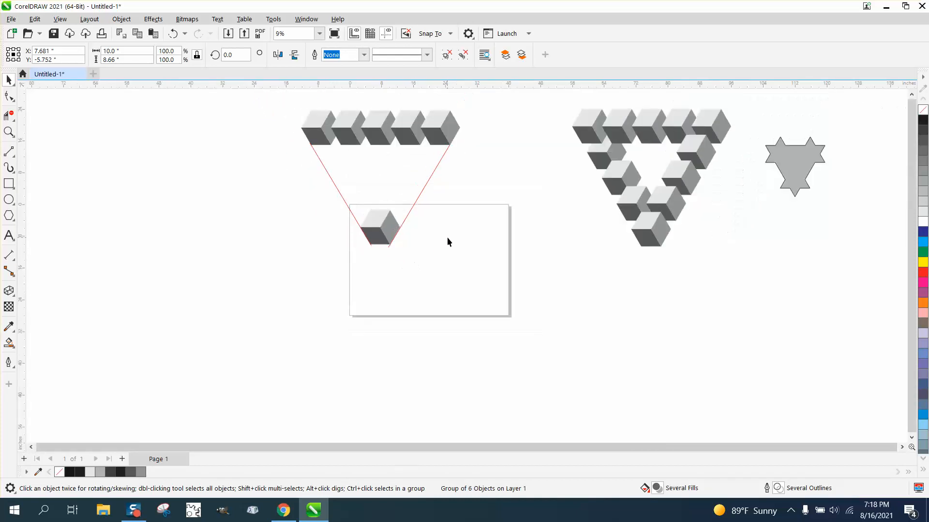
click(450, 138)
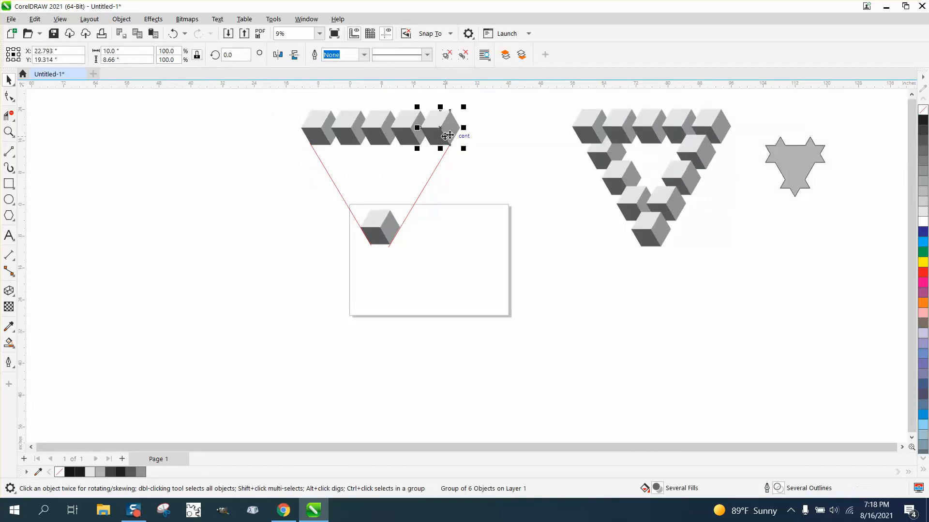
shift+click(384, 220)
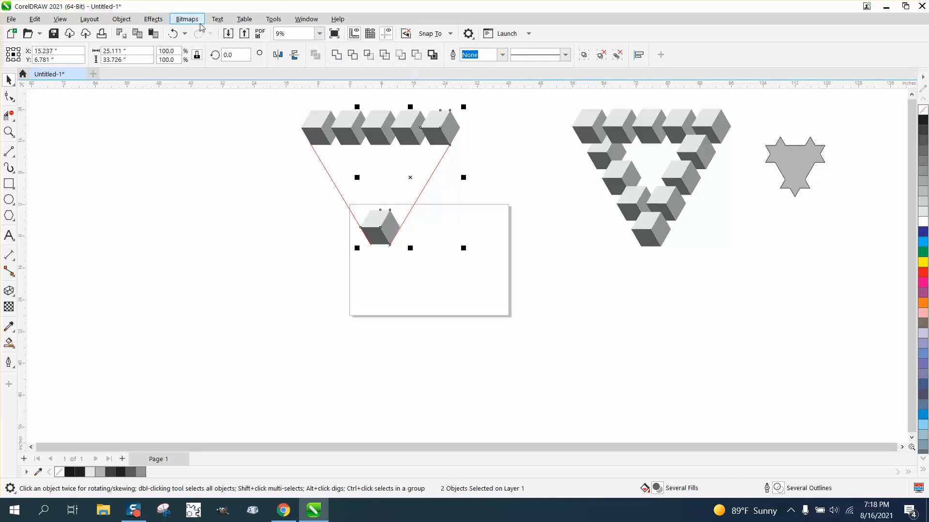
click(306, 19)
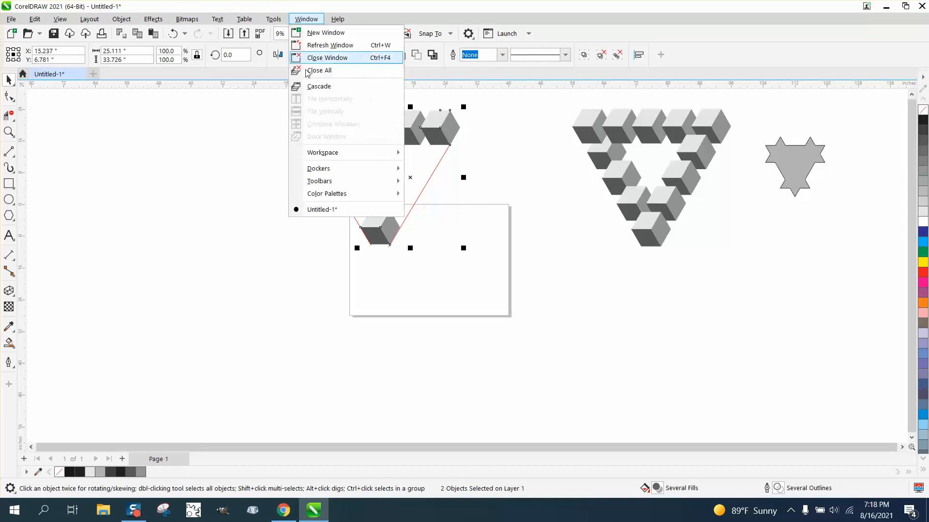
mouse_move(327, 175)
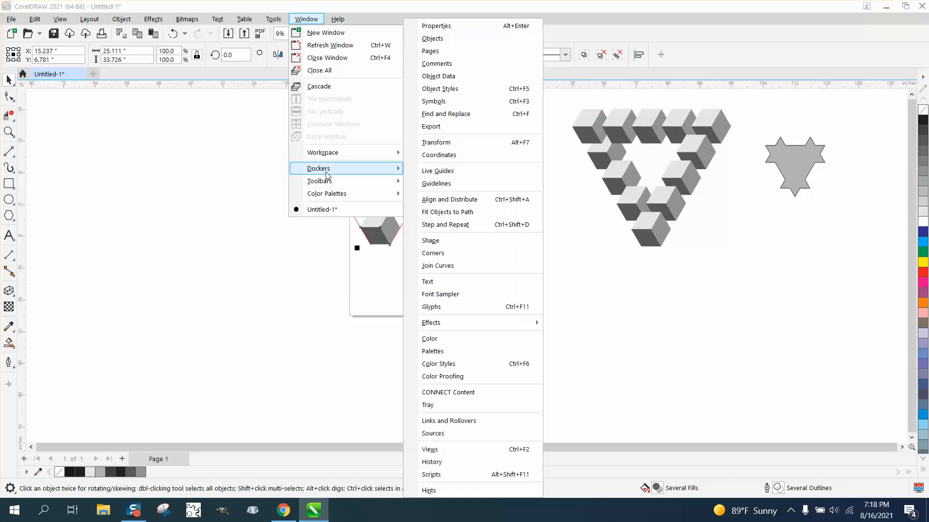
click(459, 142)
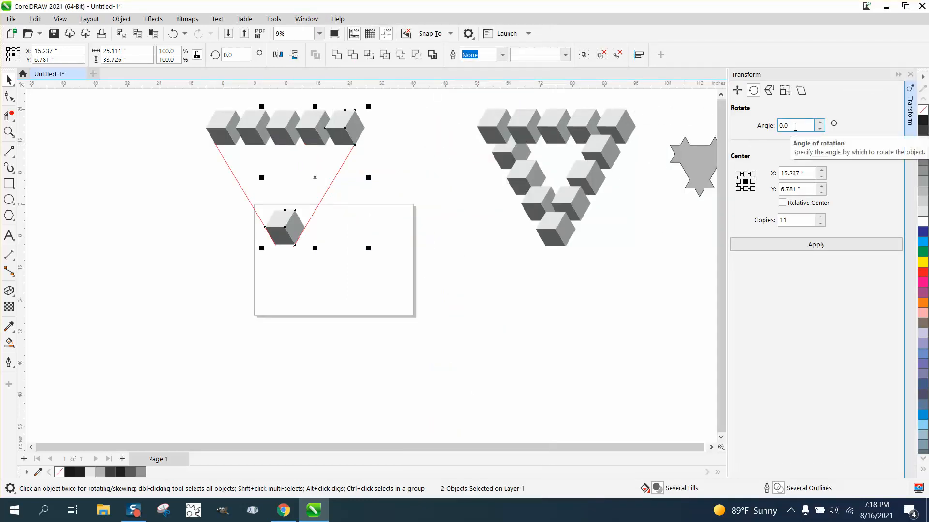
click(910, 74)
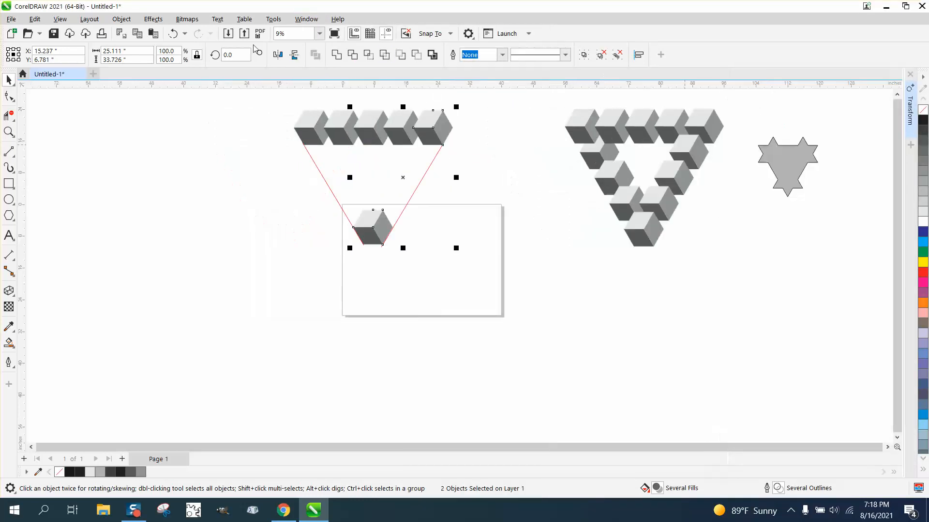
- Blend the two selected cubes with 3 intermediate steps to form the triangle's right side
click(121, 19)
mouse_move(153, 20)
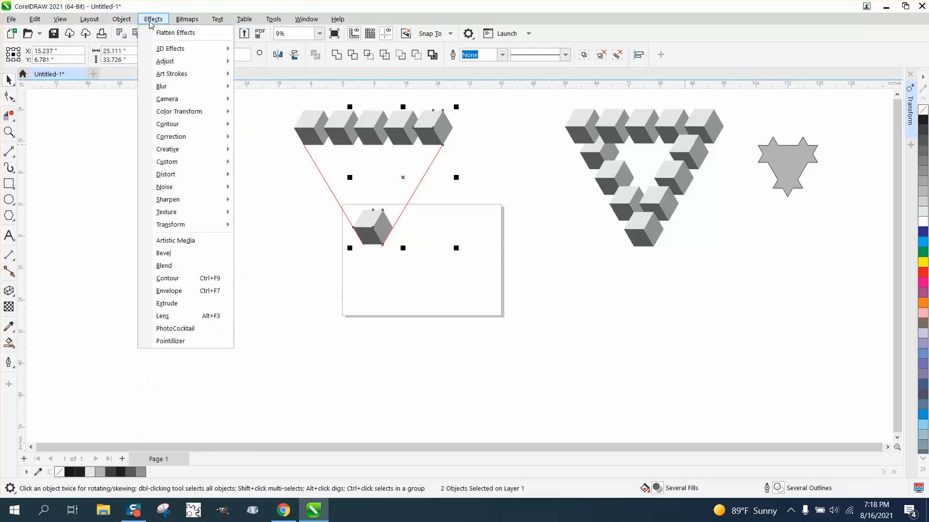
click(164, 266)
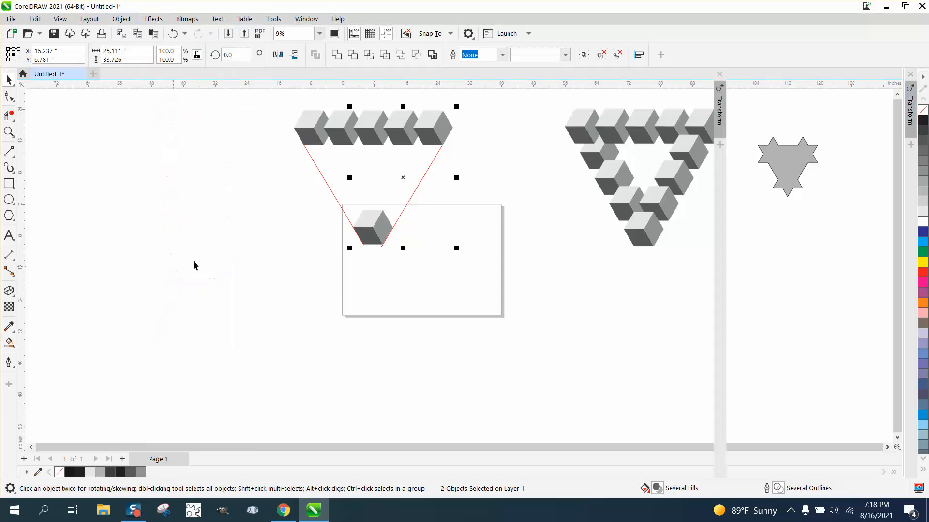
click(866, 299)
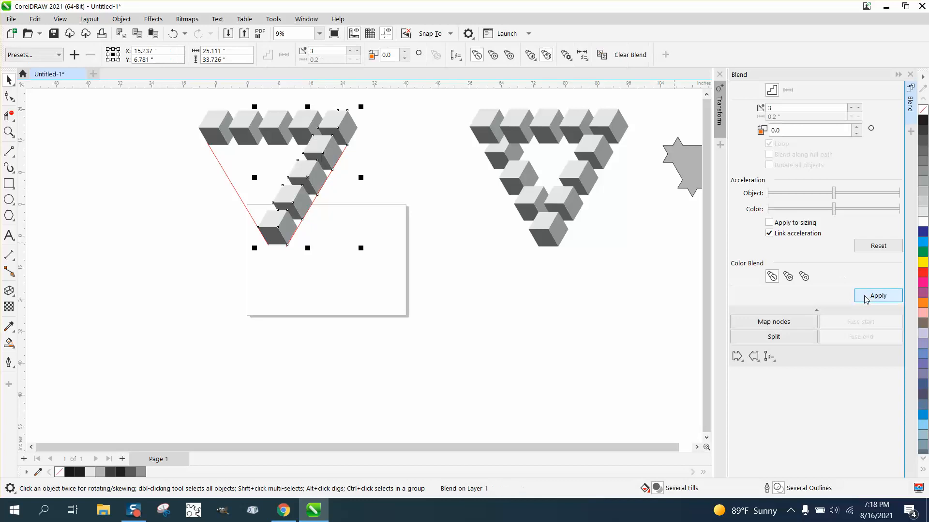
- Break apart the blend that forms the right side of the new triangle
click(388, 240)
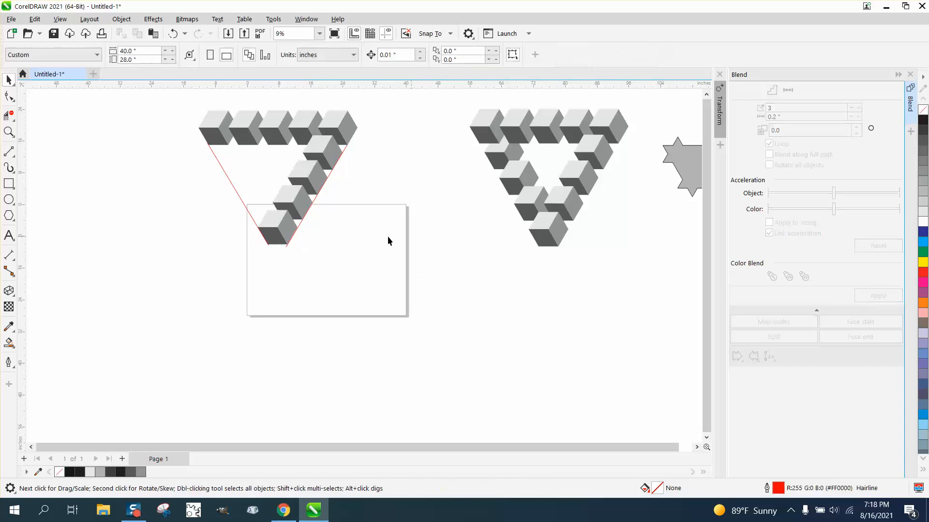
click(271, 237)
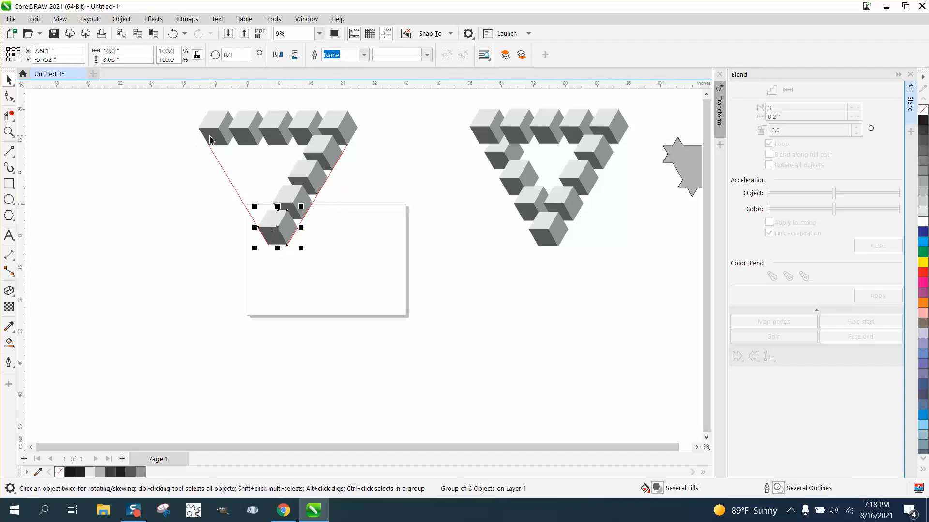
drag(188, 99, 444, 260)
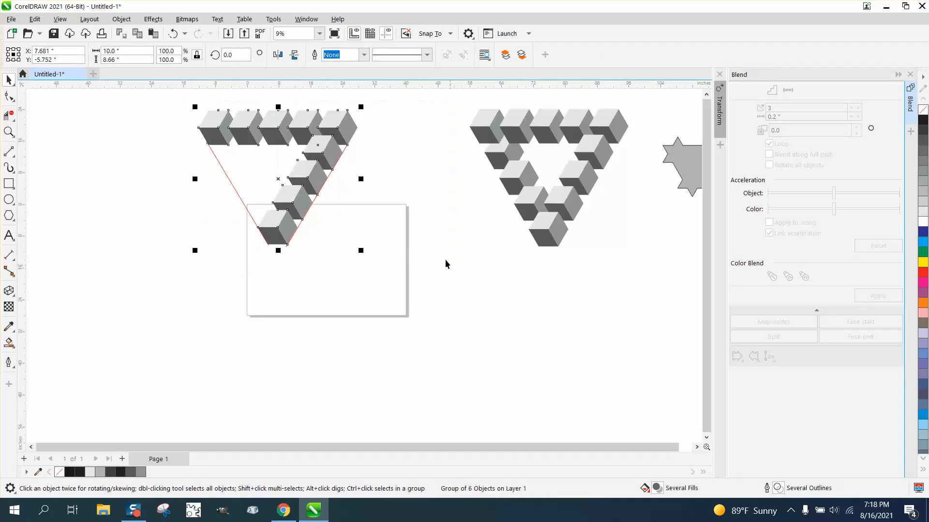
click(375, 159)
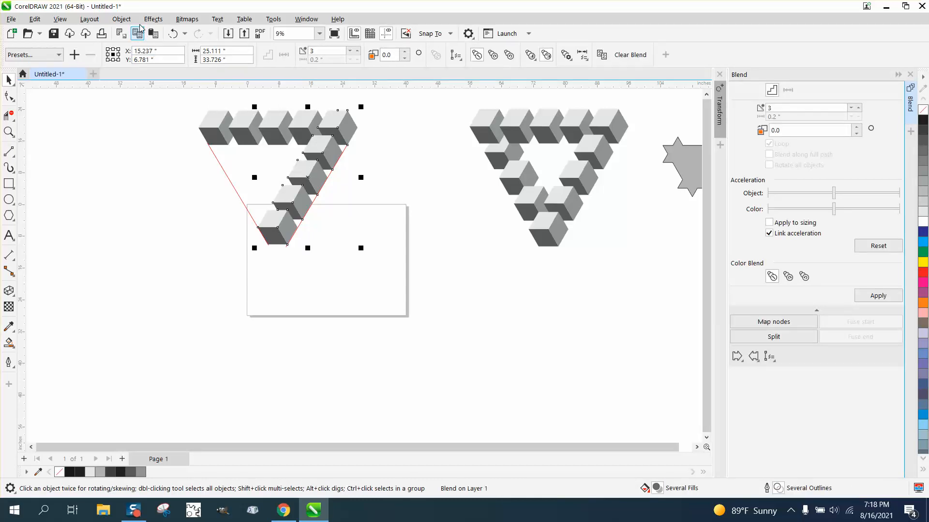
click(121, 19)
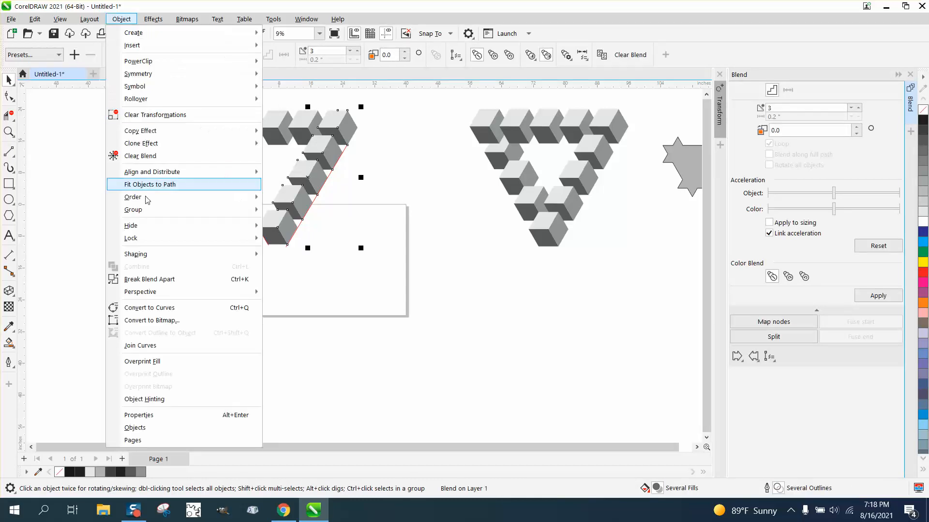
click(145, 279)
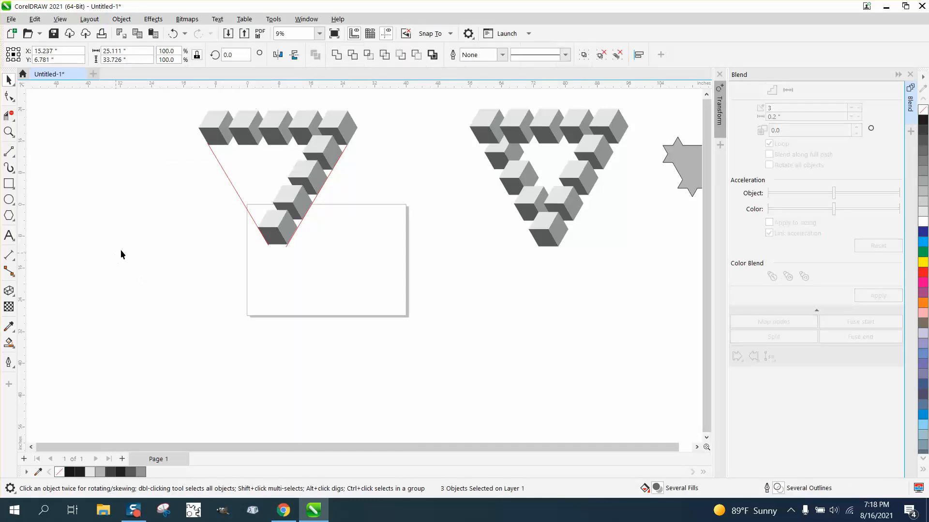
- Ungroup the three intermediate cubes on the triangle's right side and clear the selection
click(122, 19)
mouse_move(147, 212)
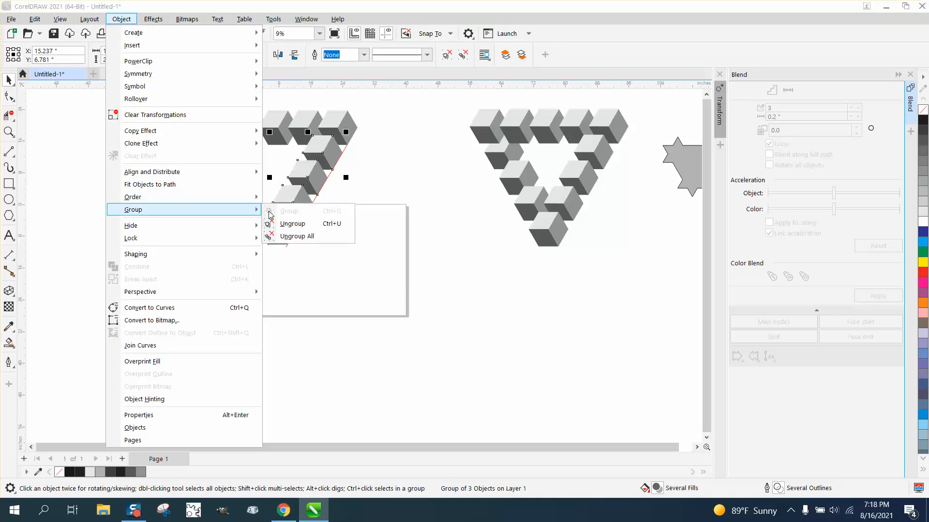
click(278, 221)
click(304, 250)
- Blend the bottom cube with the first cube of the top row using 3 steps to form the left side
click(282, 237)
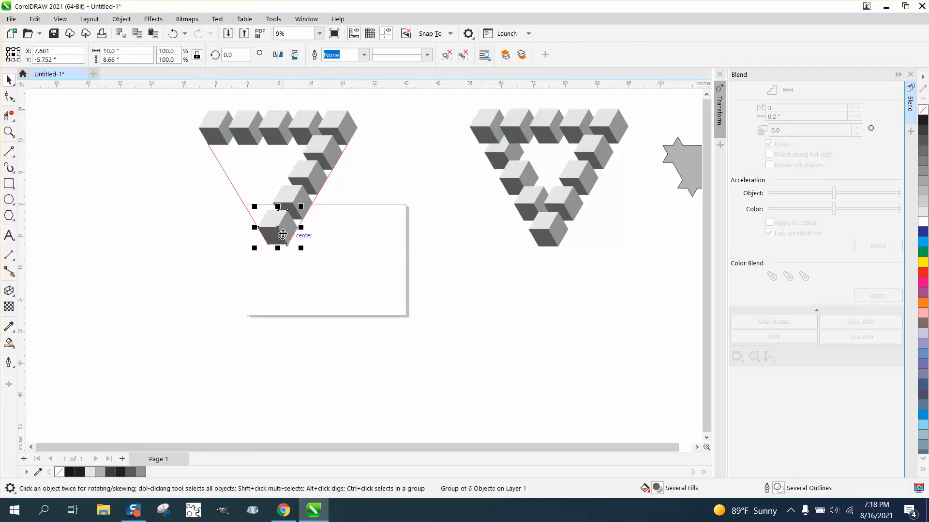
shift+click(216, 130)
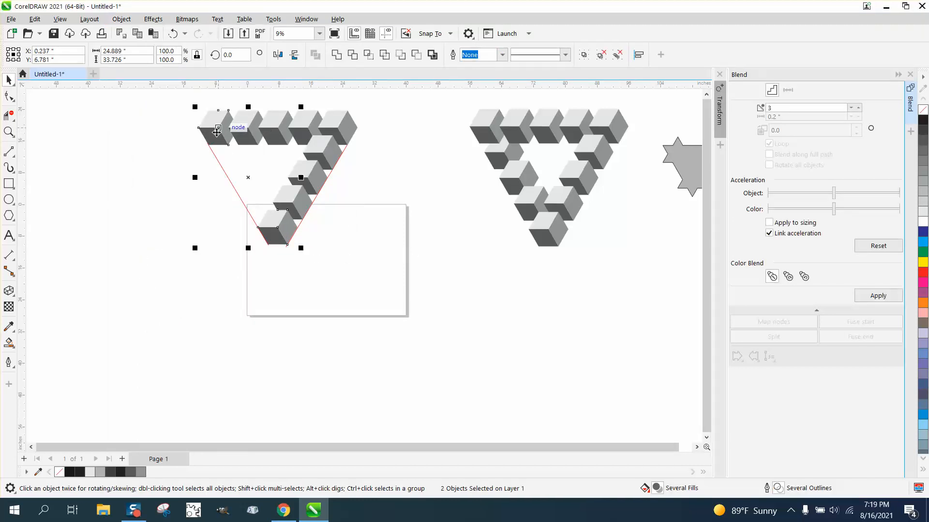
click(877, 295)
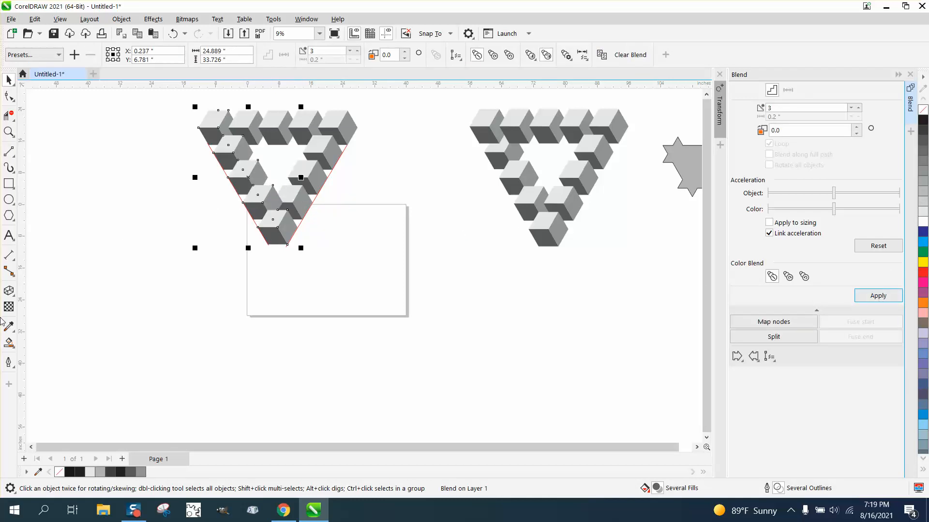
- Create a Smart Fill shape from the triangle's central opening, move it out to the triangle's right, and fill it black
click(9, 342)
click(274, 166)
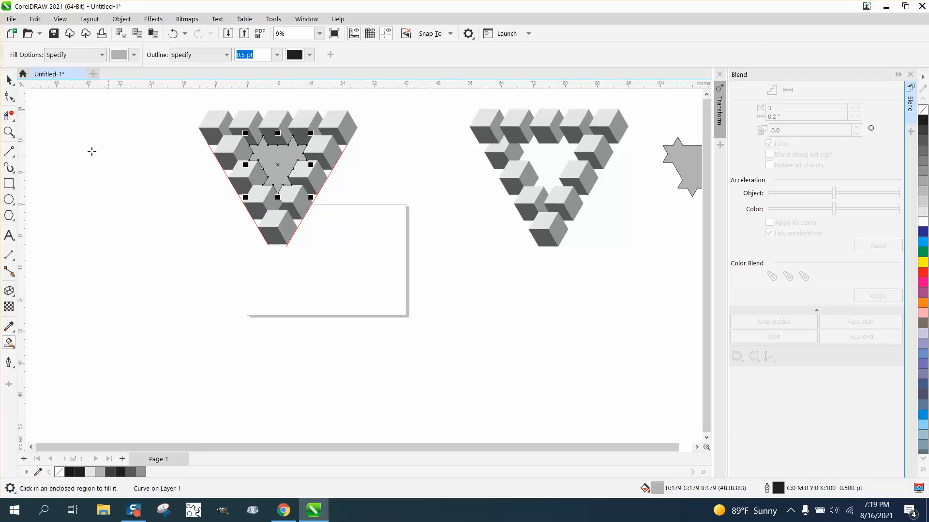
click(8, 79)
drag(290, 162, 394, 207)
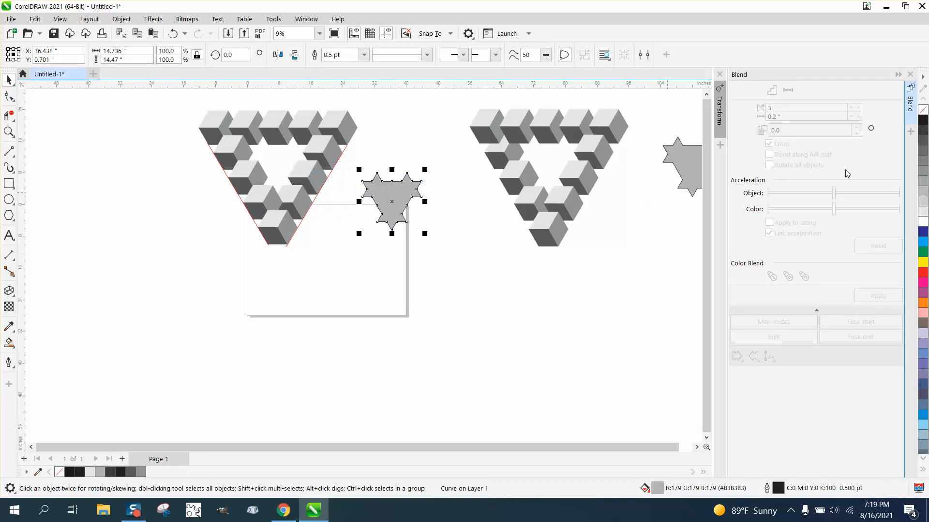
click(922, 120)
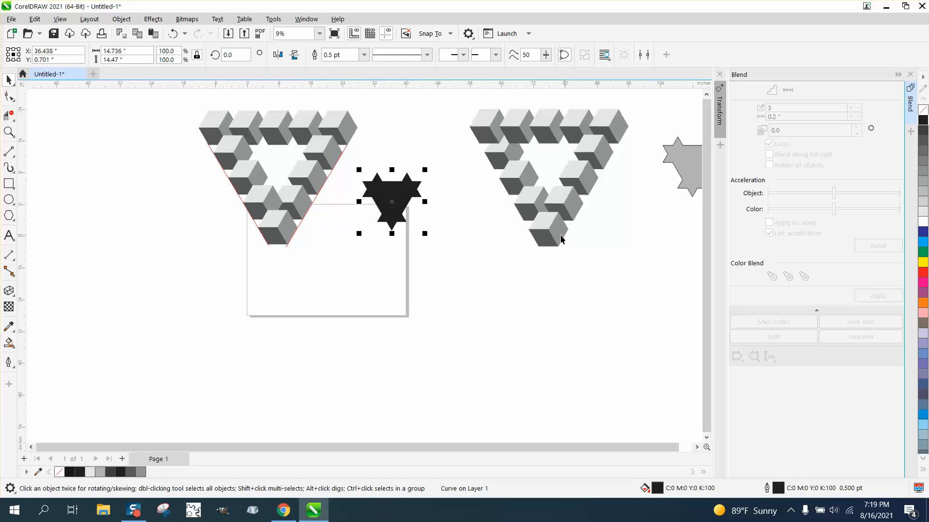
- Try moving the bottom cube of the original finished triangle and undo the move
click(544, 235)
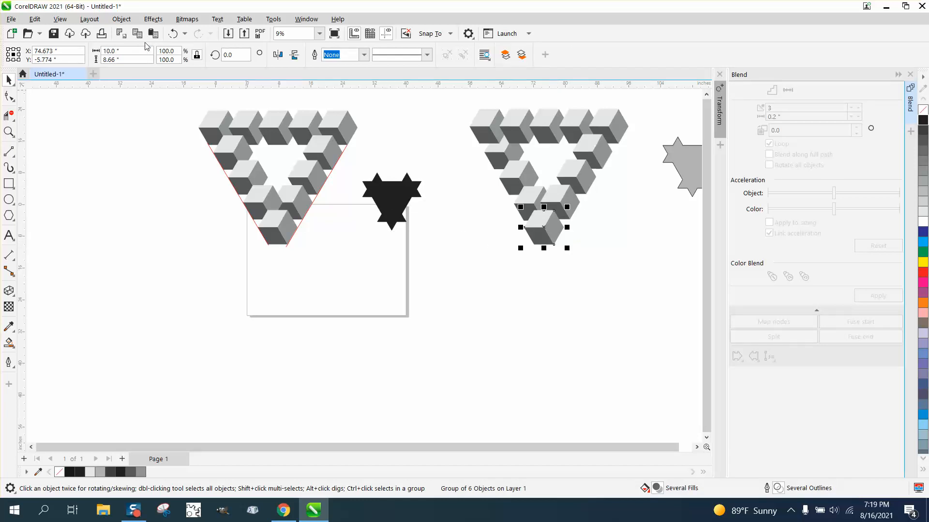
click(173, 33)
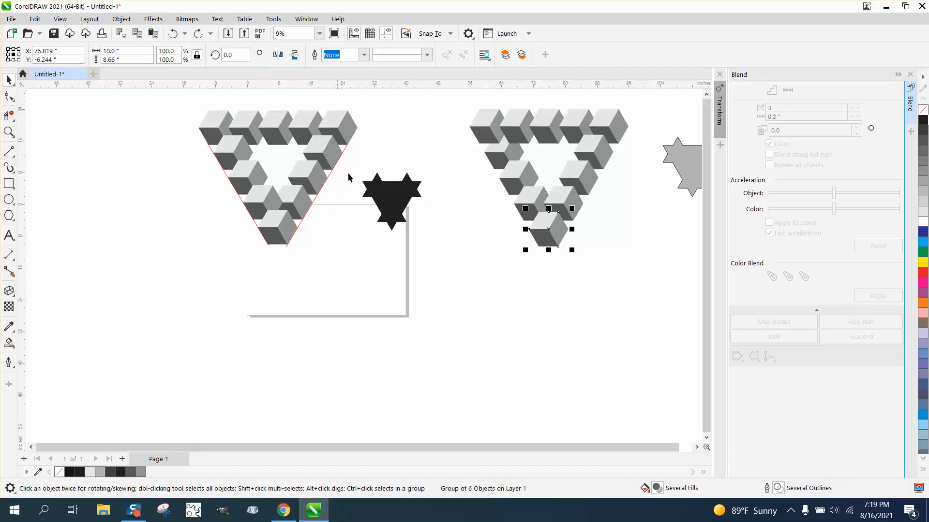
- Delete the two red guide lines along the sides of the new cube triangle
click(344, 148)
click(260, 152)
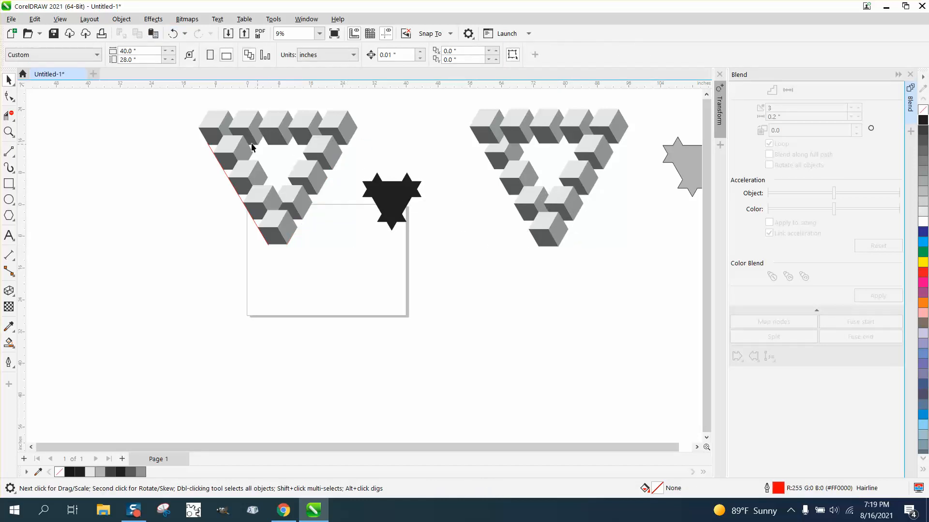
click(209, 150)
click(297, 157)
click(8, 132)
drag(204, 105, 400, 231)
click(9, 80)
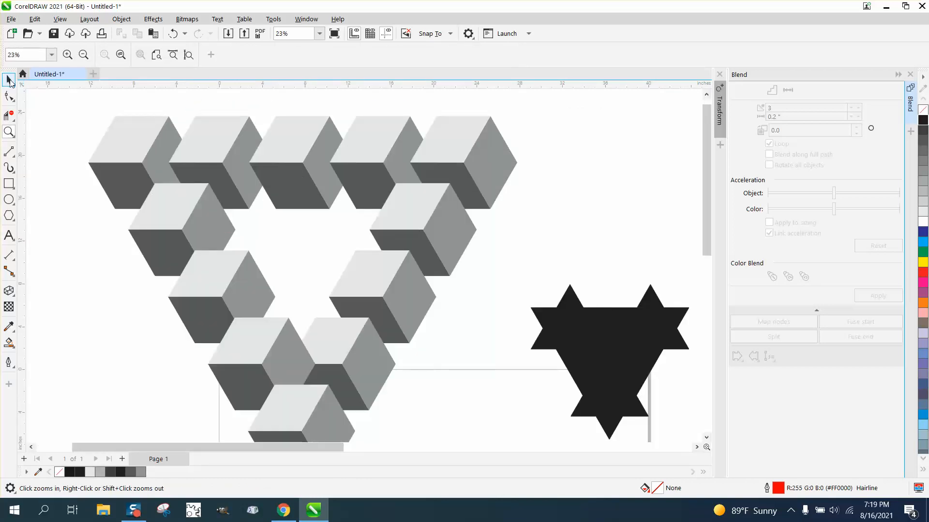
click(124, 151)
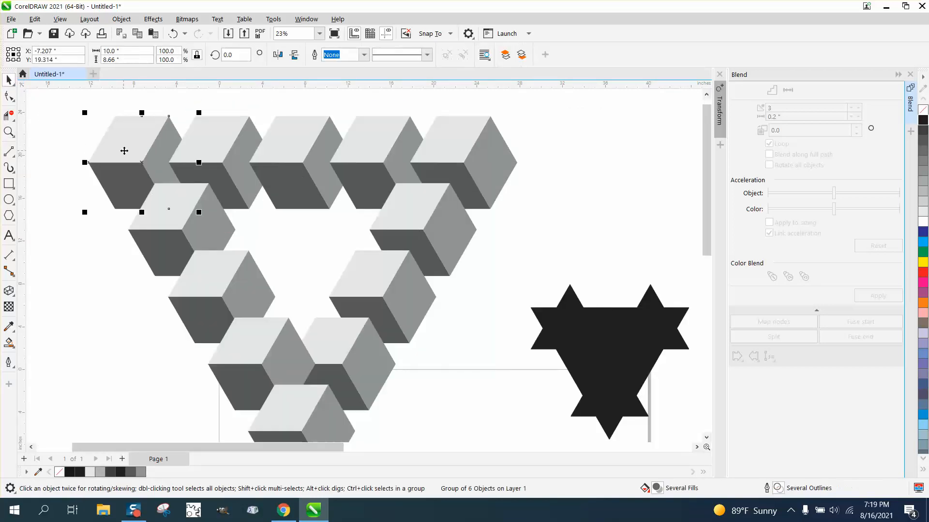
shift+click(223, 154)
click(127, 22)
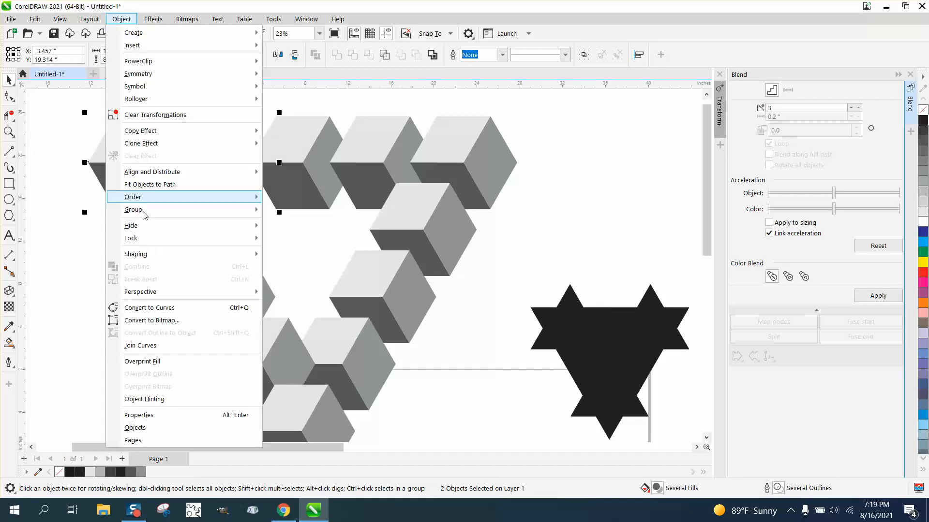
mouse_move(147, 210)
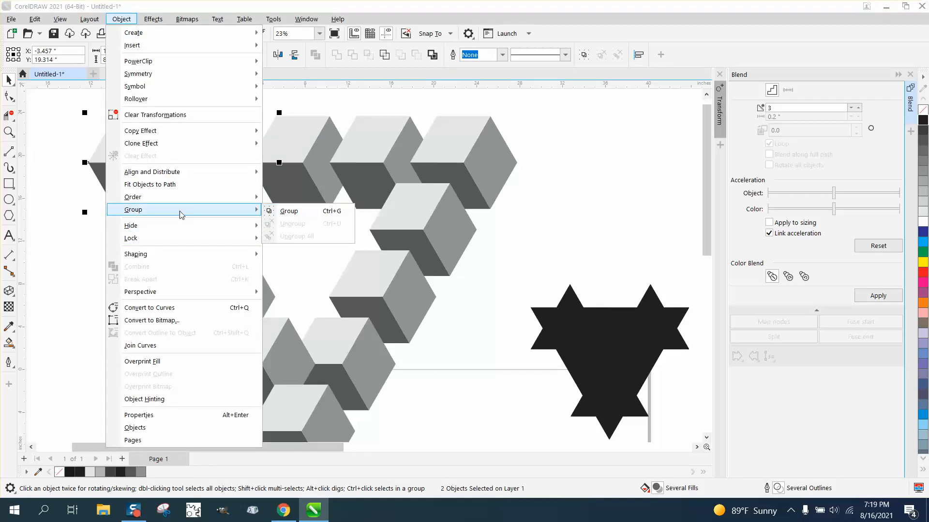
click(5, 187)
click(104, 164)
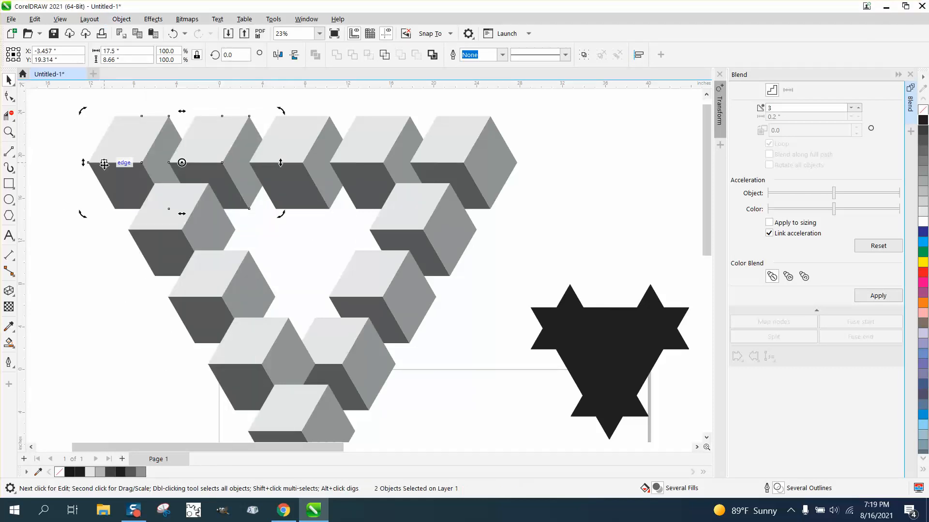
click(34, 169)
click(112, 157)
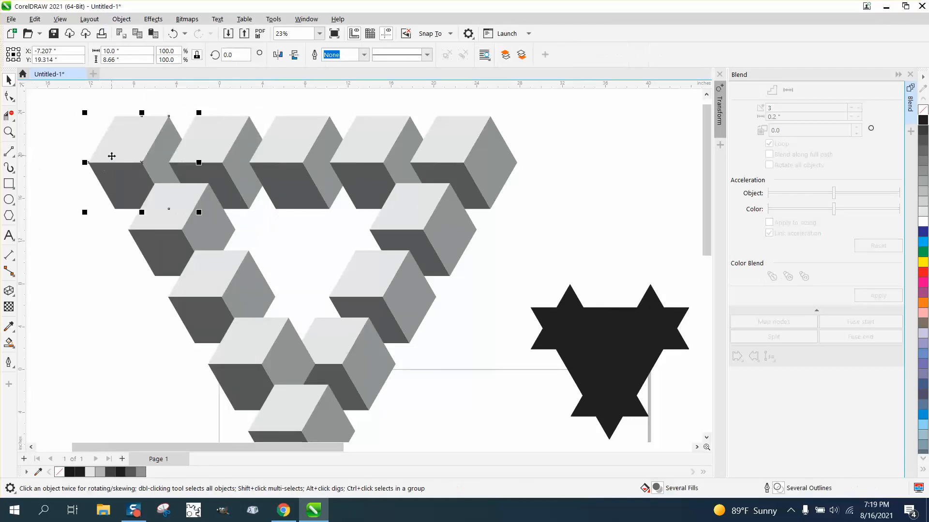
click(122, 19)
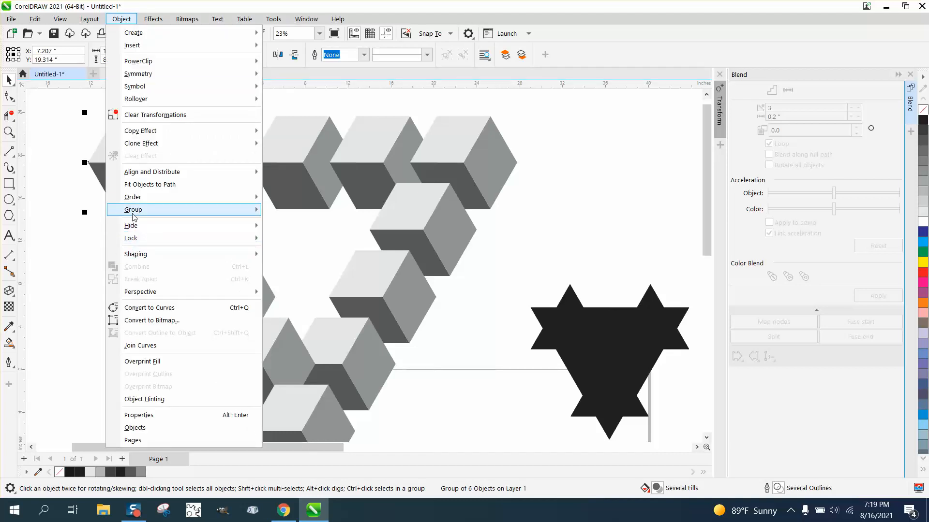
mouse_move(179, 214)
click(46, 222)
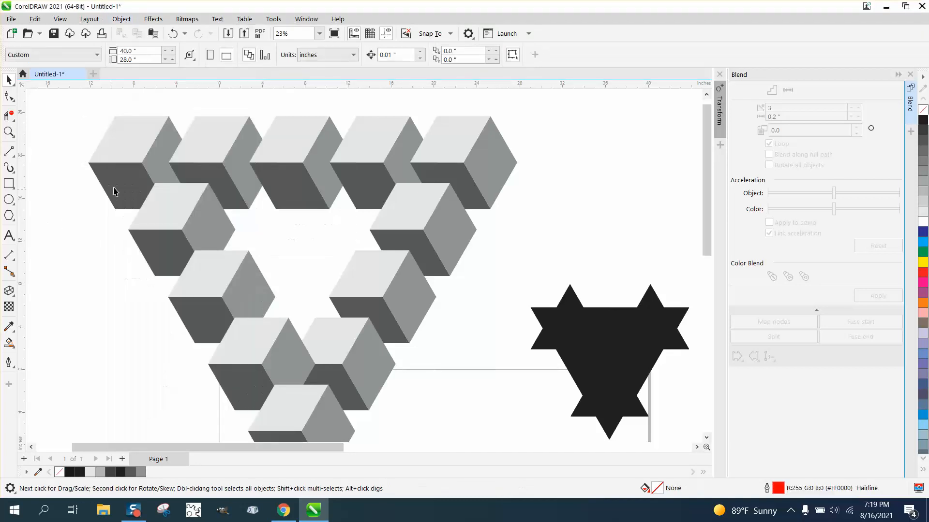
- Try moving the new triangle's upper-left corner cube away to the left and undo the move
click(121, 169)
drag(120, 169, 65, 185)
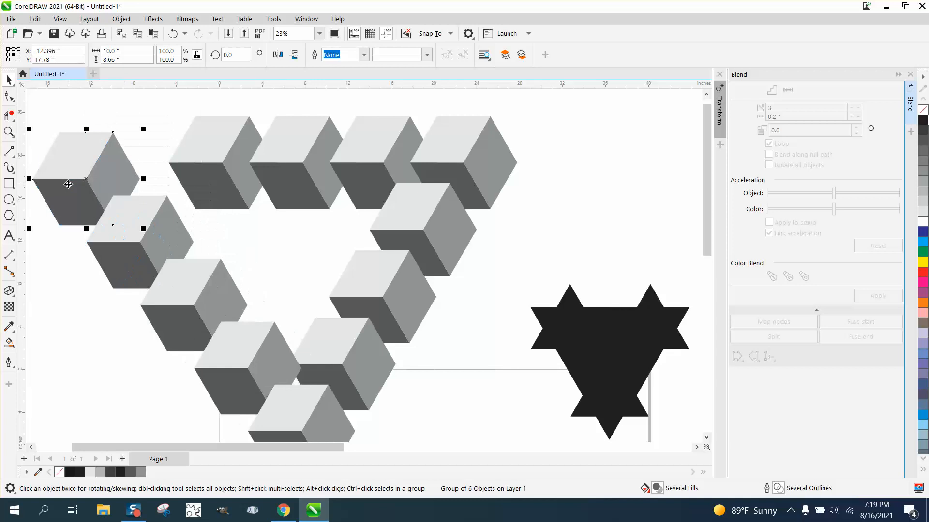
click(173, 34)
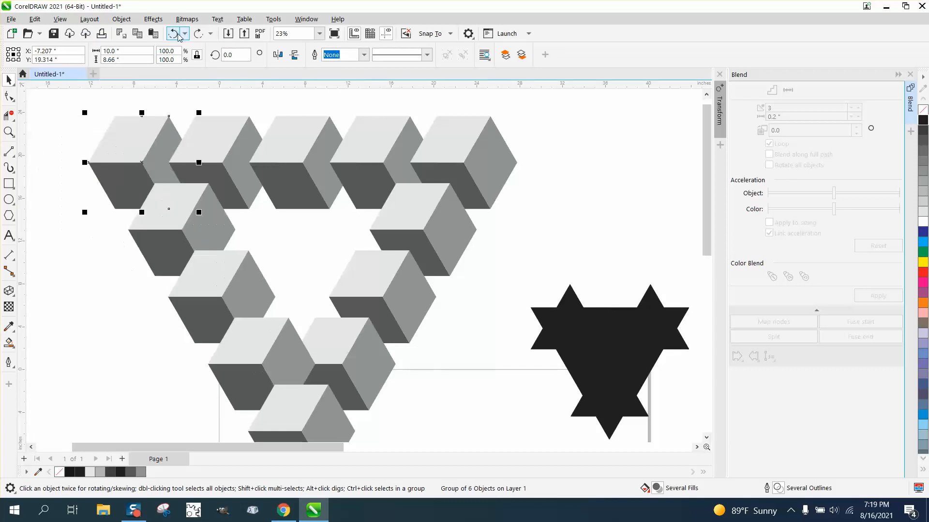
click(120, 20)
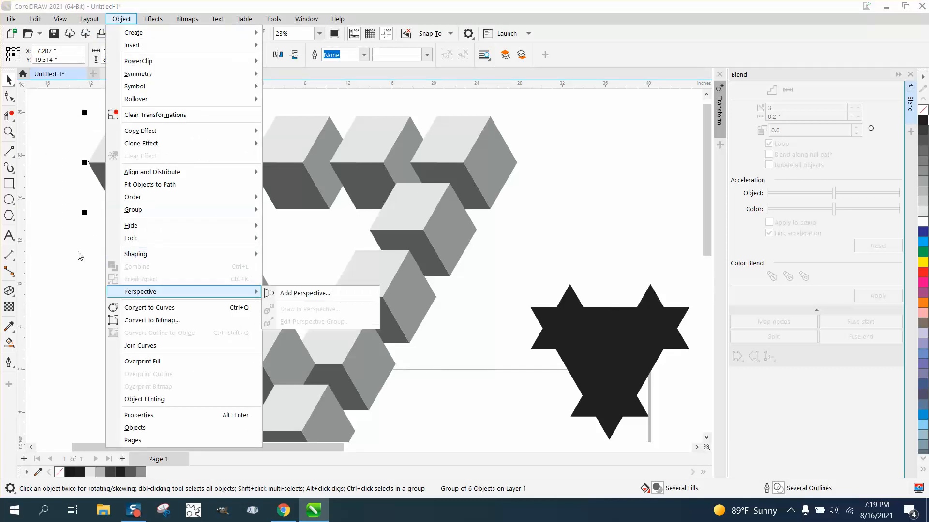
click(89, 234)
- Select the new triangle's left side together with its first top-row cubes and break the selected objects apart
scroll(89, 234, down, 2)
drag(279, 412, 279, 412)
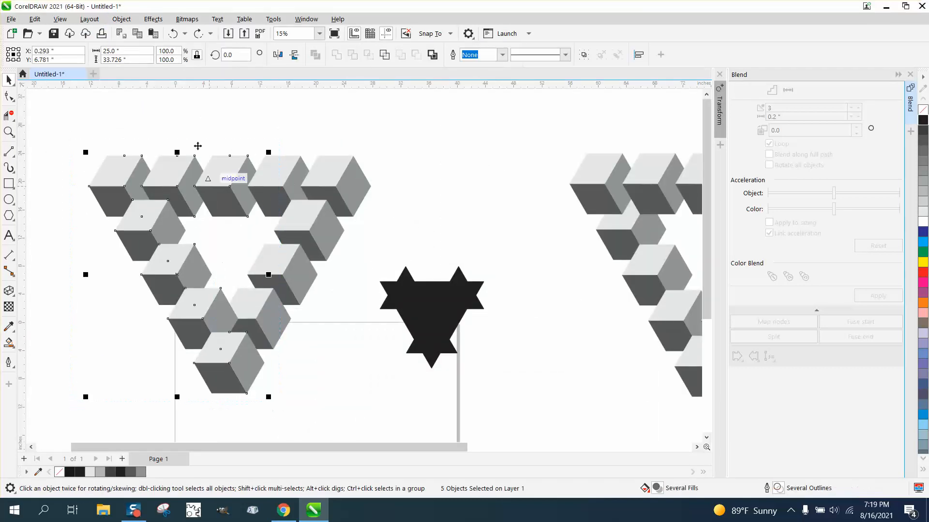
click(121, 19)
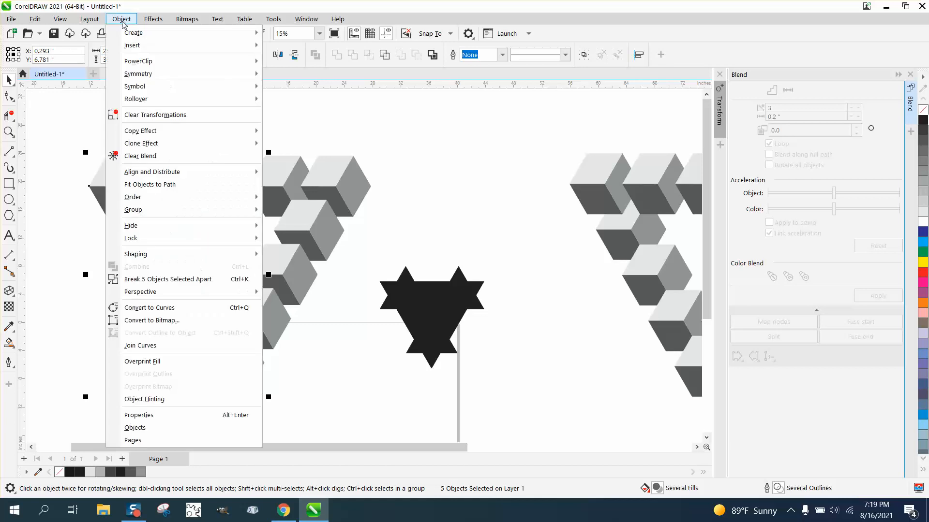
click(155, 280)
- Try ungrouping the first two cubes of the new triangle's top row
click(141, 226)
click(125, 189)
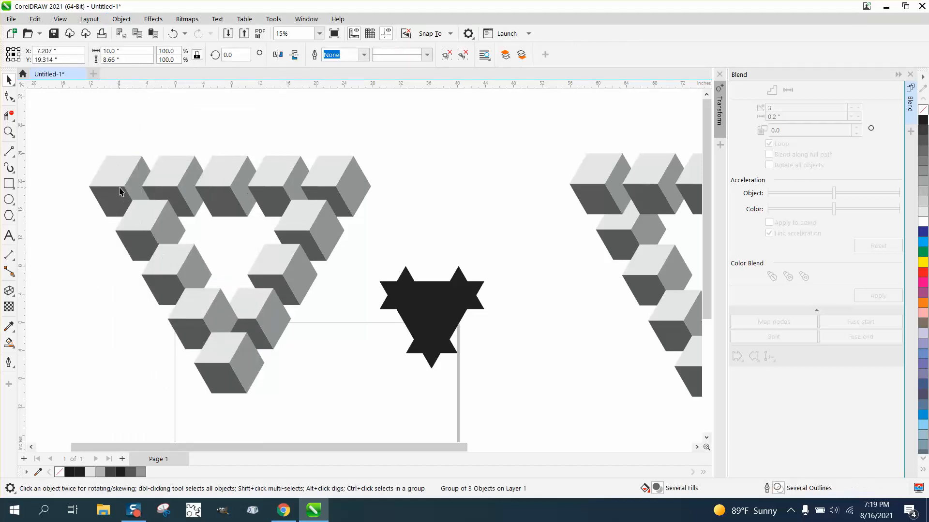
click(121, 19)
mouse_move(134, 209)
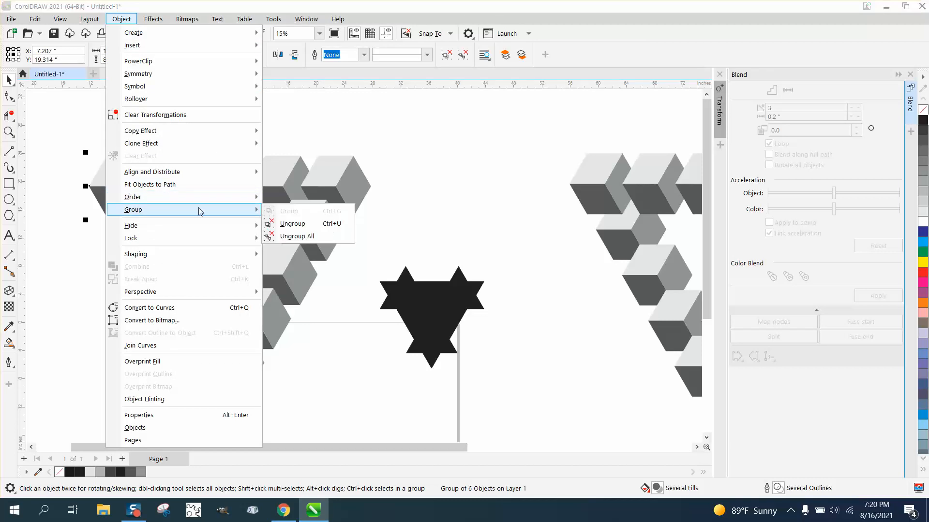
click(291, 223)
key(ctrl+g)
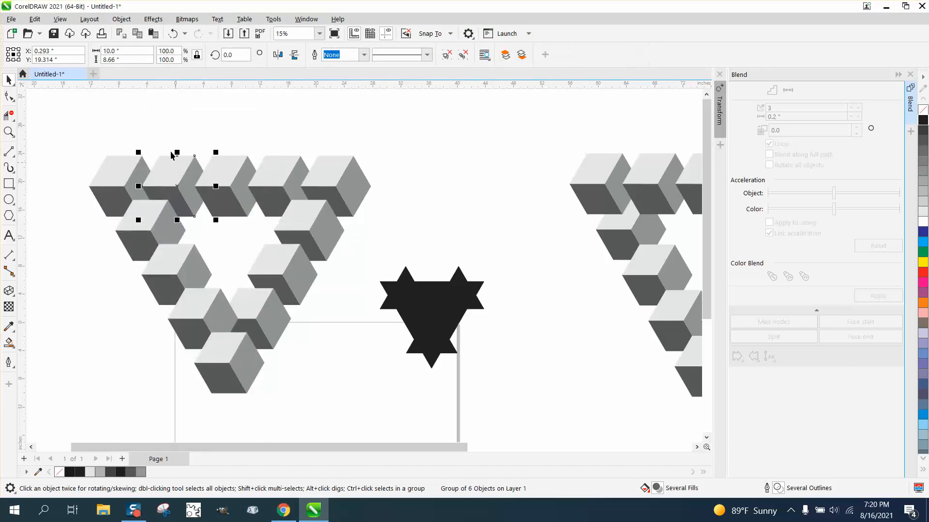
click(121, 18)
mouse_move(134, 209)
click(291, 223)
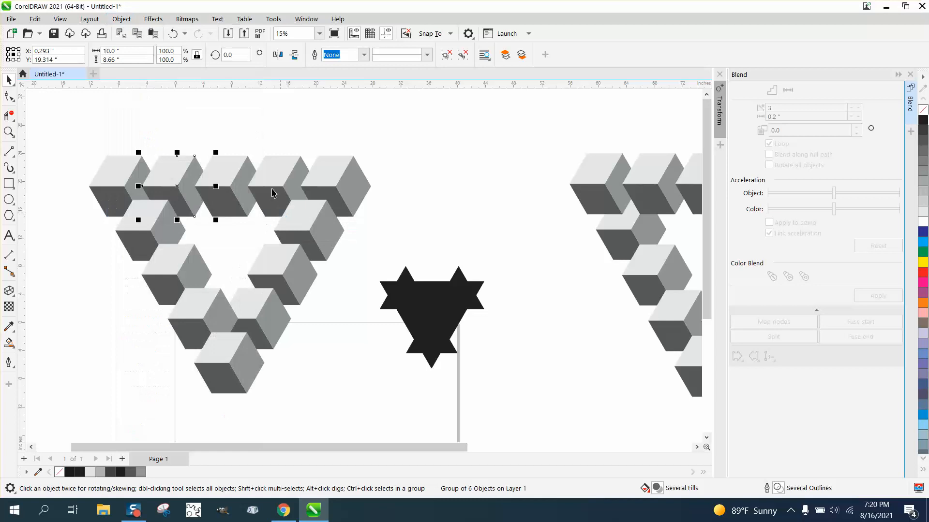
- Ungroup the three in-between cubes on the new triangle's left side into separate cubes
click(150, 223)
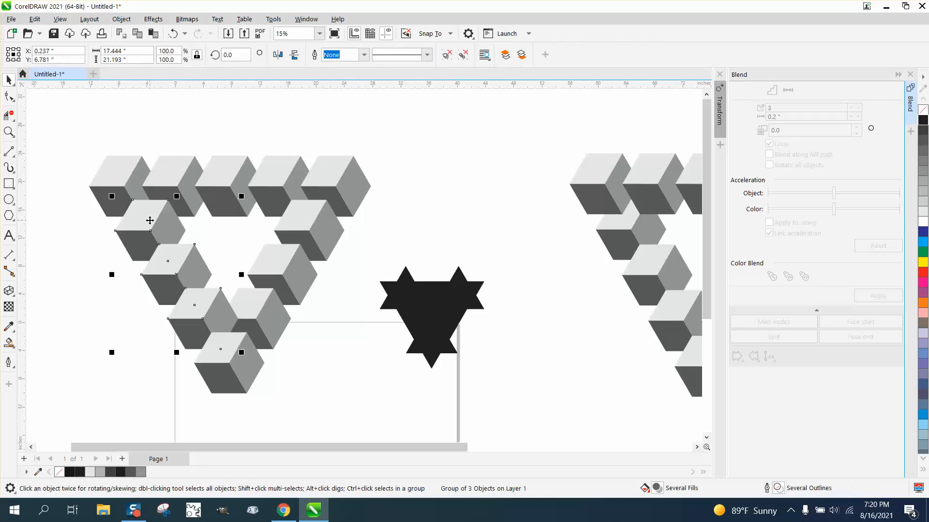
click(121, 19)
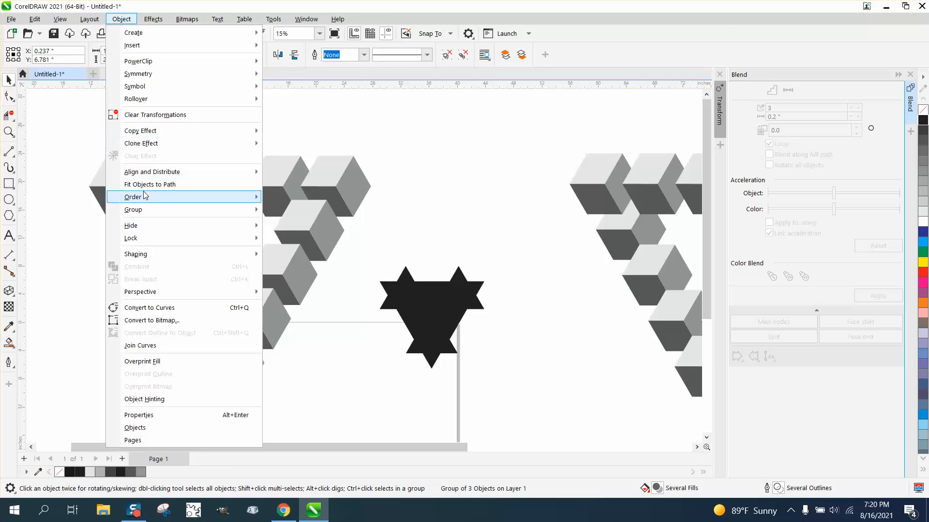
mouse_move(143, 213)
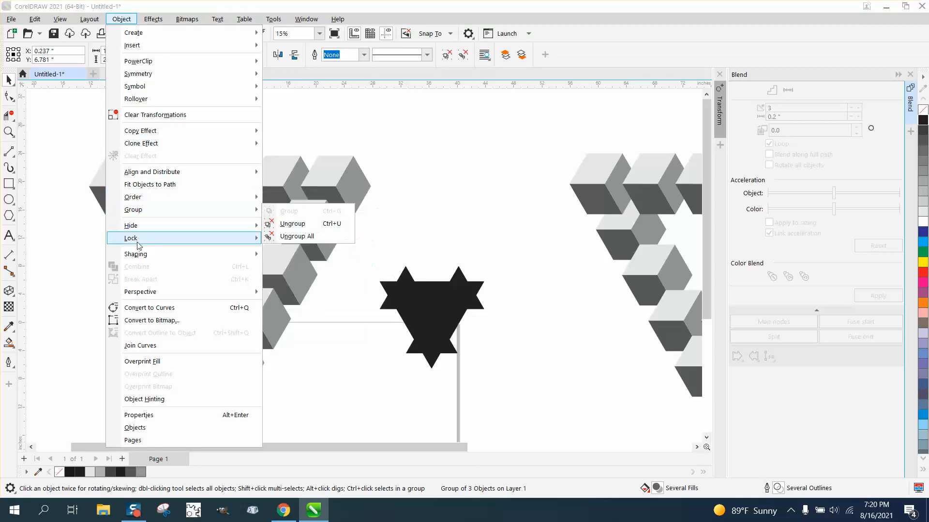
click(444, 161)
drag(67, 187, 317, 371)
click(129, 20)
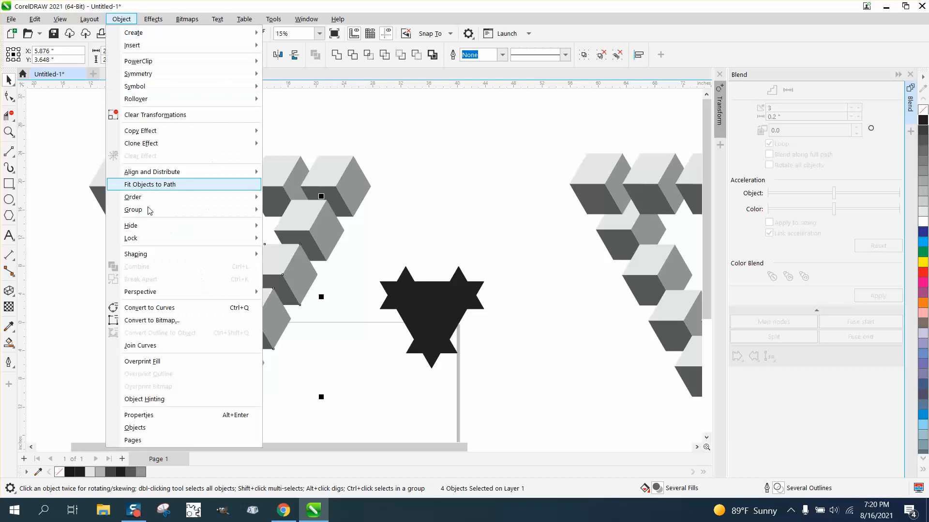
mouse_move(152, 213)
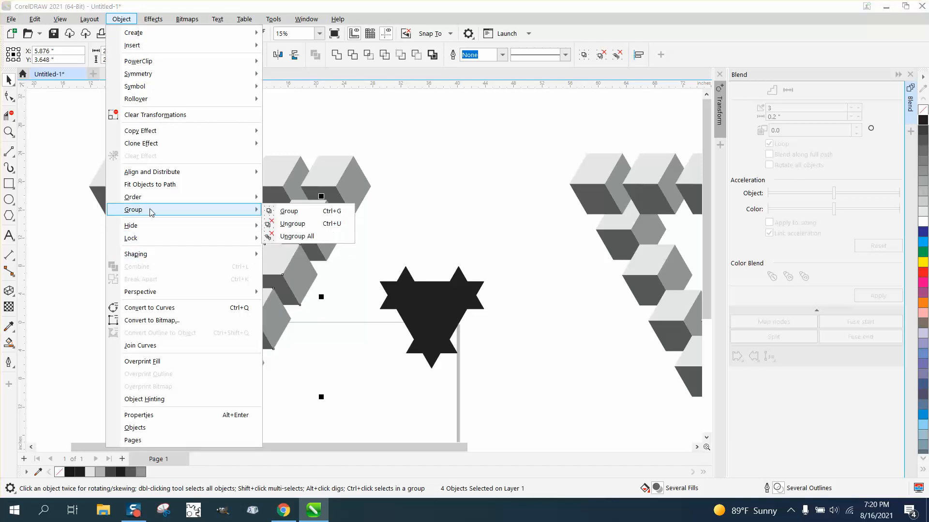
click(290, 211)
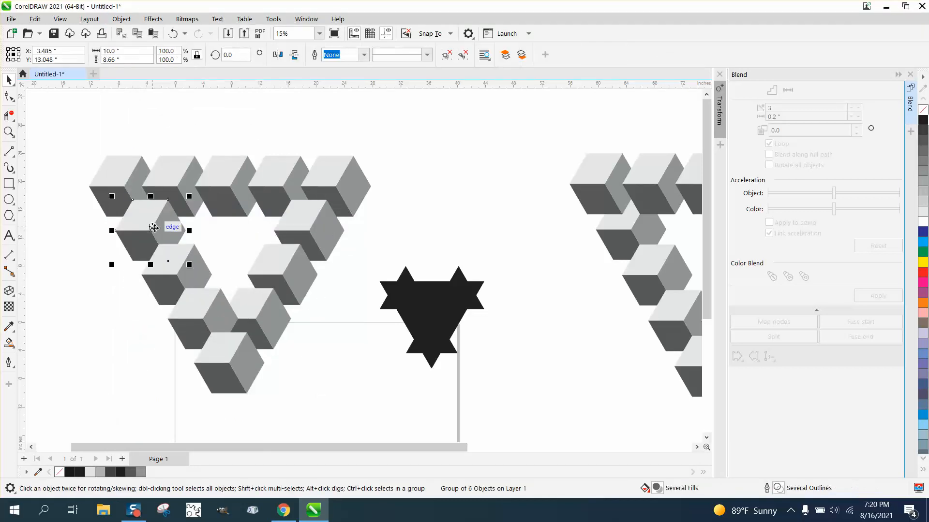
- Send the uppermost in-between cube of the left side to the back of the page, behind the top row
click(127, 21)
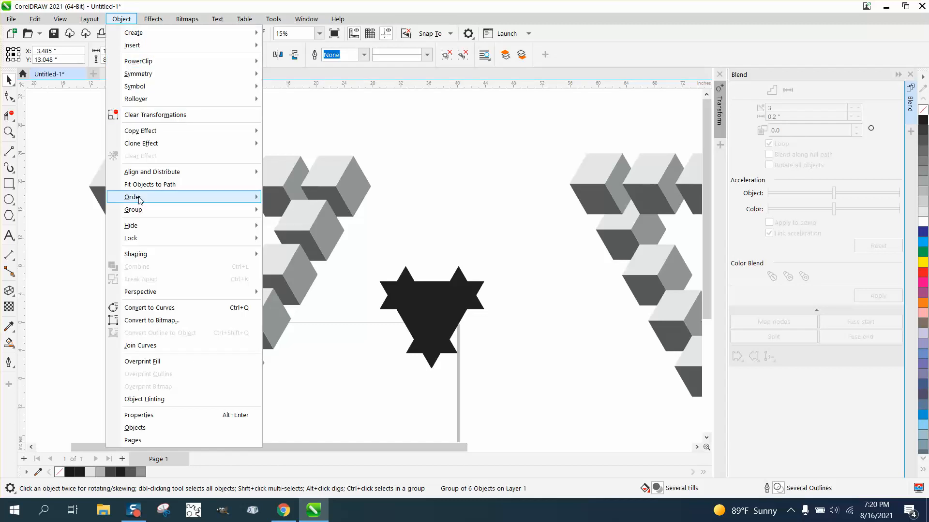
mouse_move(141, 202)
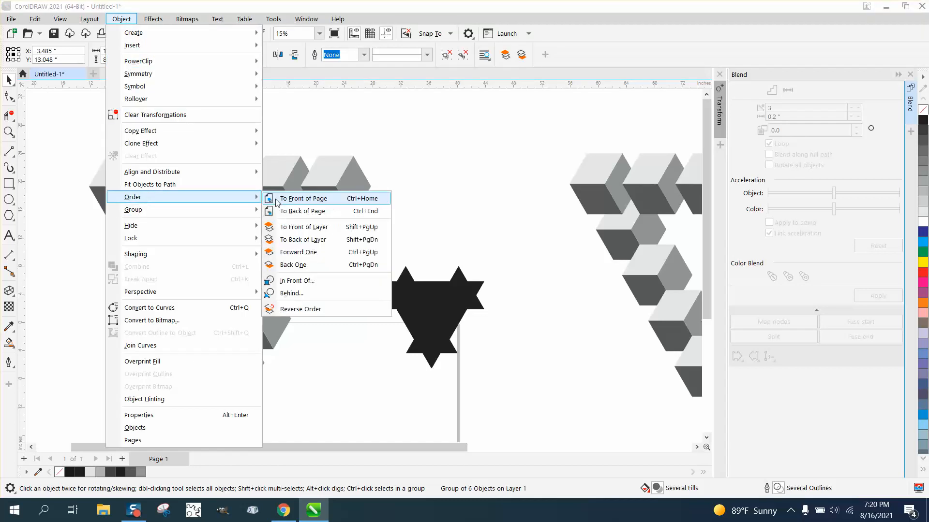
click(287, 215)
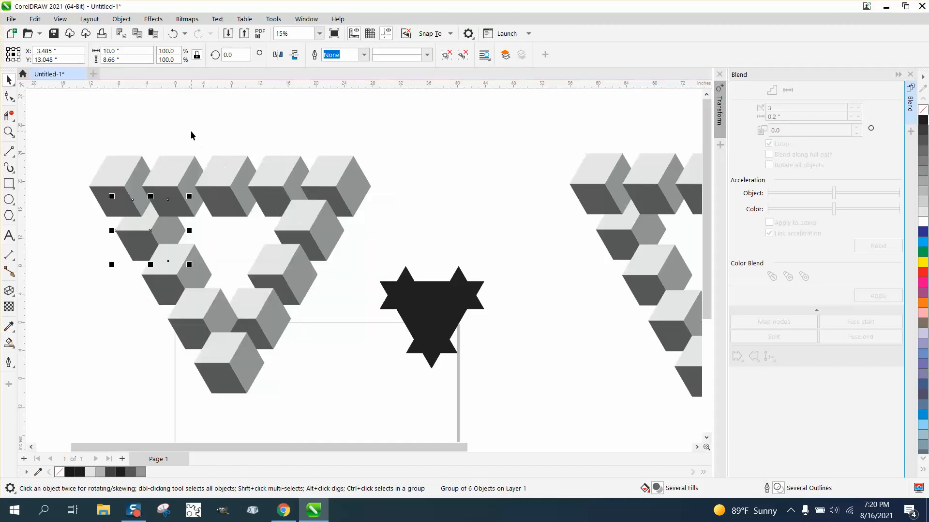
click(191, 131)
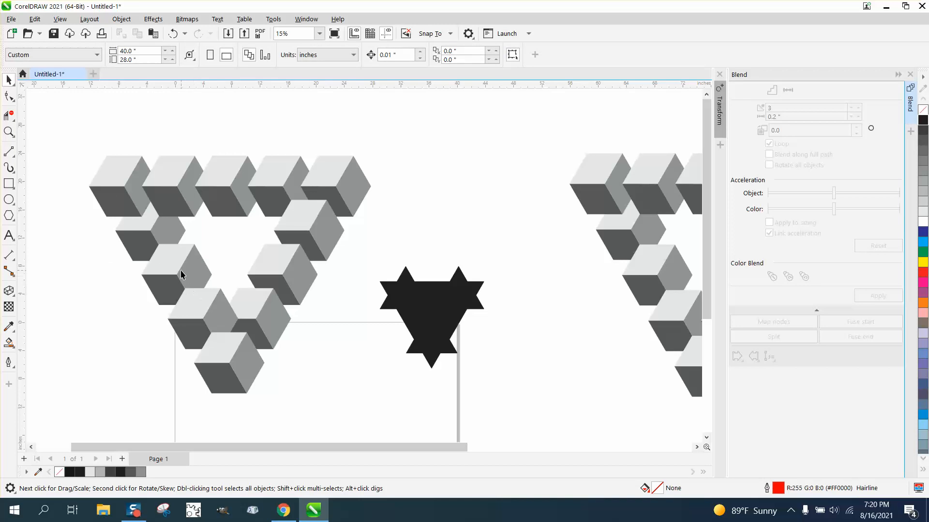
- Move the black inner-opening shape up between the two triangles and remove its fill, leaving only the outline
scroll(181, 270, down, 1)
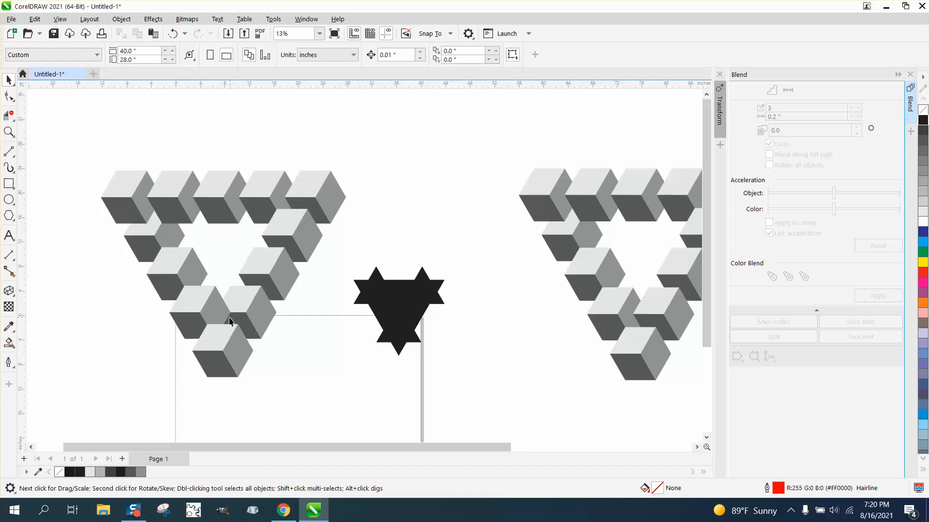
drag(413, 294, 416, 263)
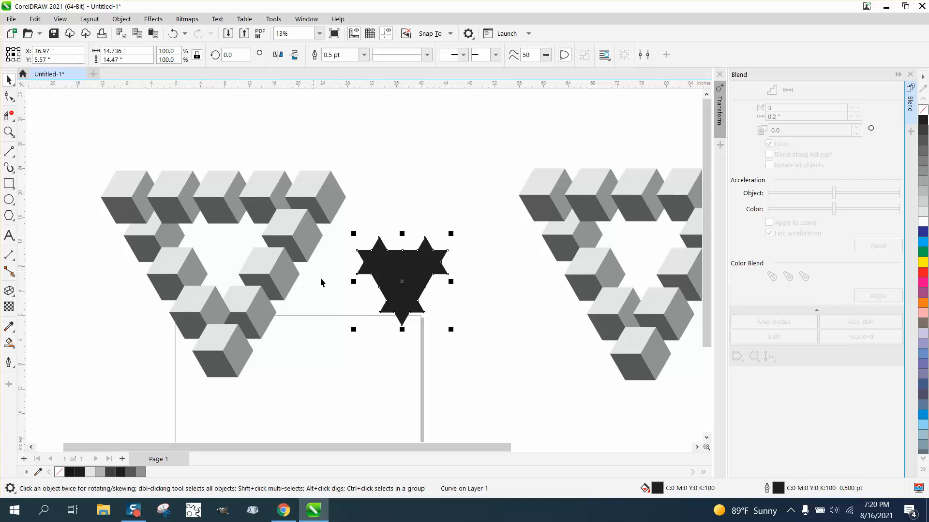
drag(415, 276, 418, 252)
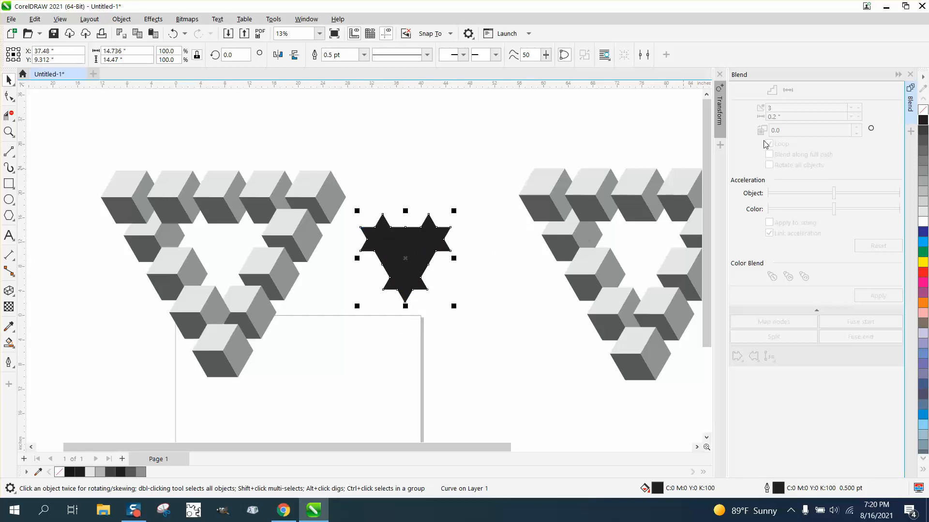
click(923, 110)
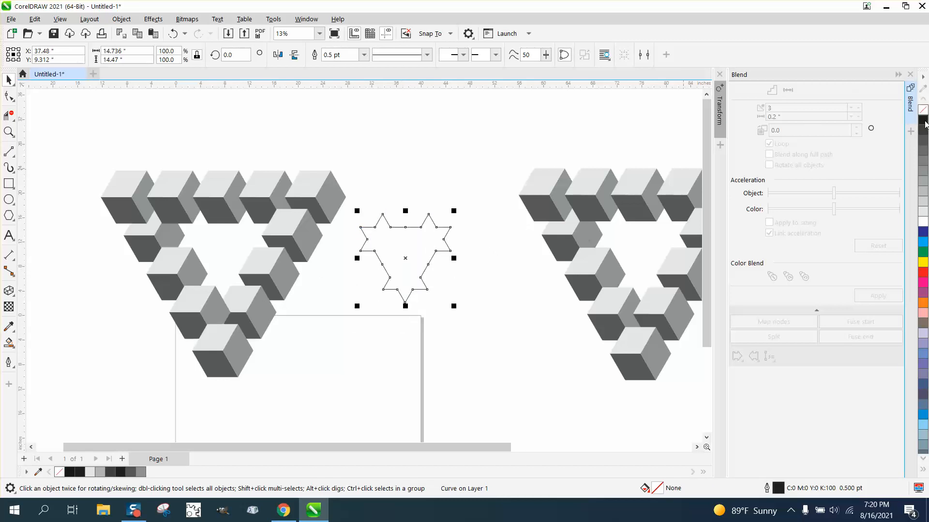
- Mirror the outlined inner shape horizontally and move it slightly down and right, to about X 39.07 and Y 6.74 inches
click(14, 82)
click(278, 56)
drag(406, 259, 416, 275)
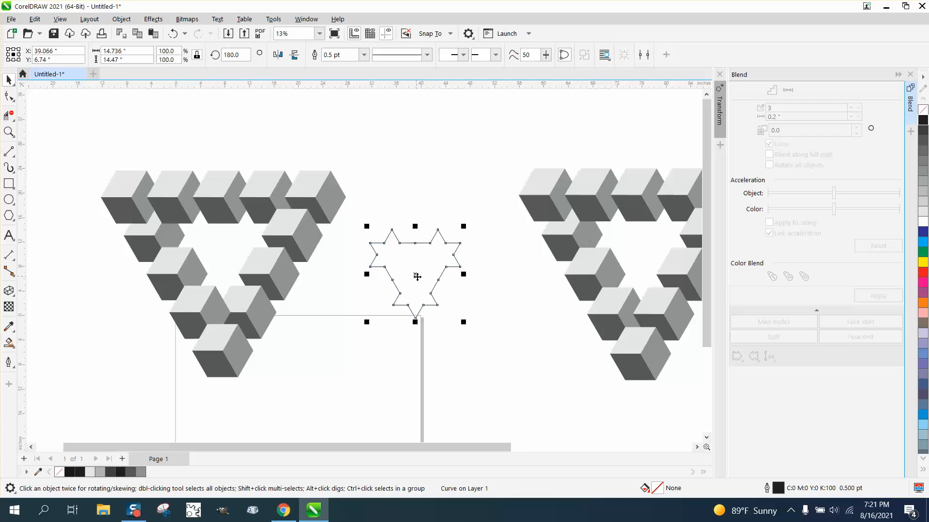